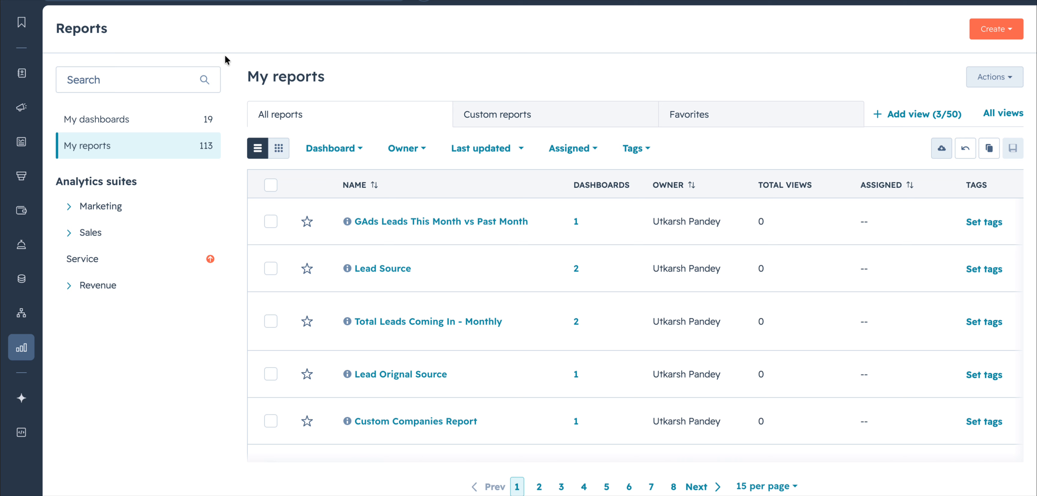
- Start creating a new report with AI from the My reports list
mouse_move(27, 349)
scroll(674, 196, "down", 10)
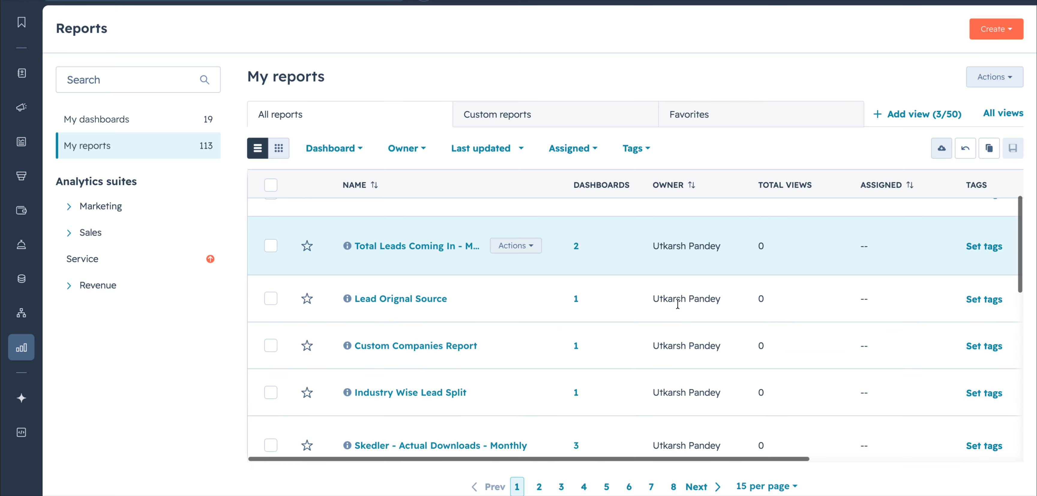
scroll(679, 308, "up", 10)
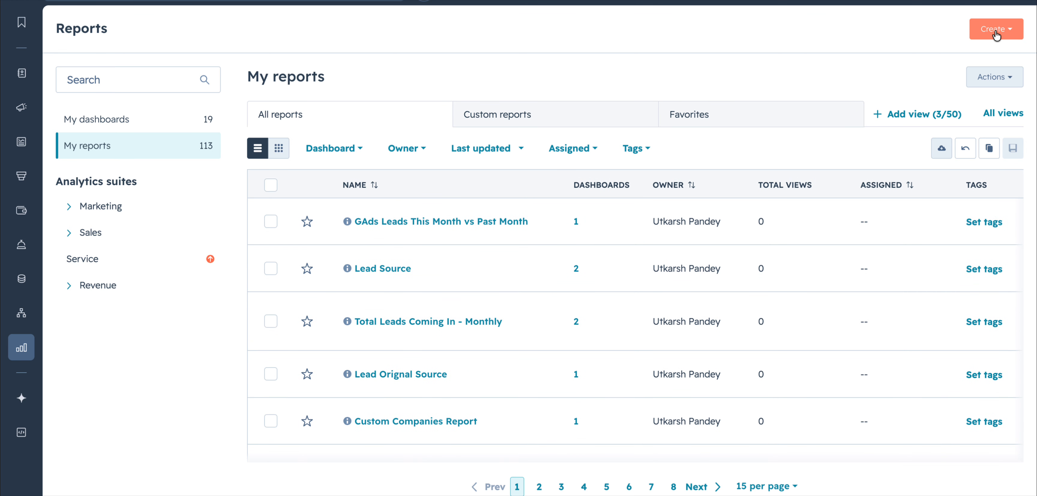
left_click(995, 32)
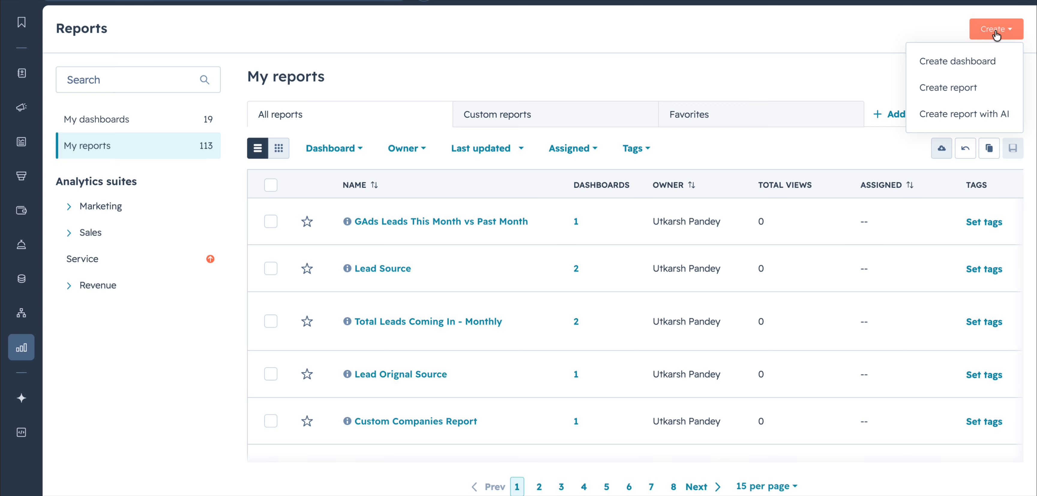
left_click(950, 120)
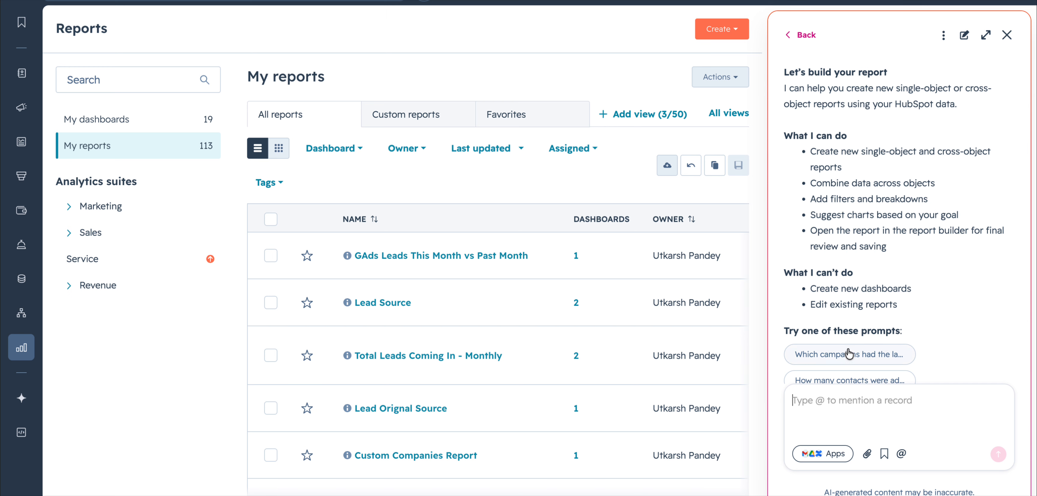
- Ask the AI assistant how many leads came in over the last 3 months and what their sources were
scroll(850, 354, "down", 1)
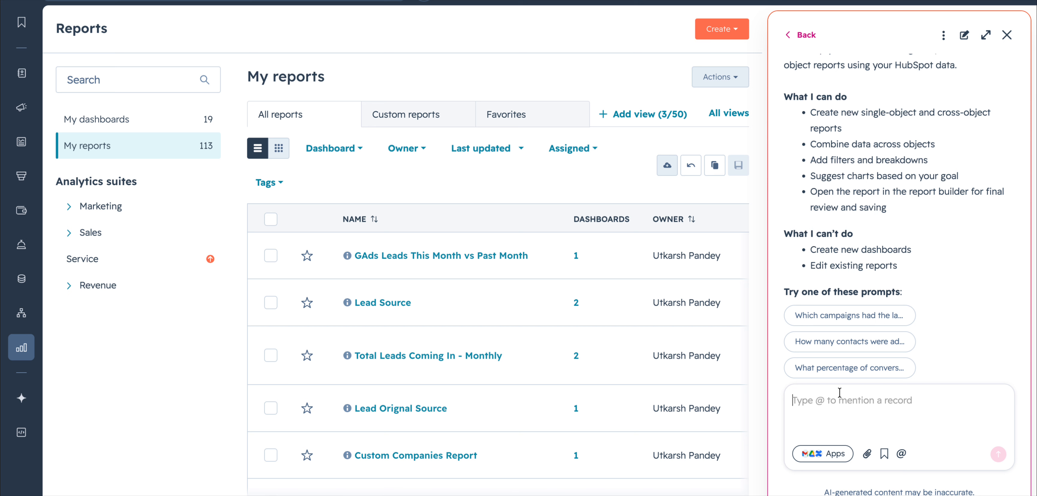
type("Ho")
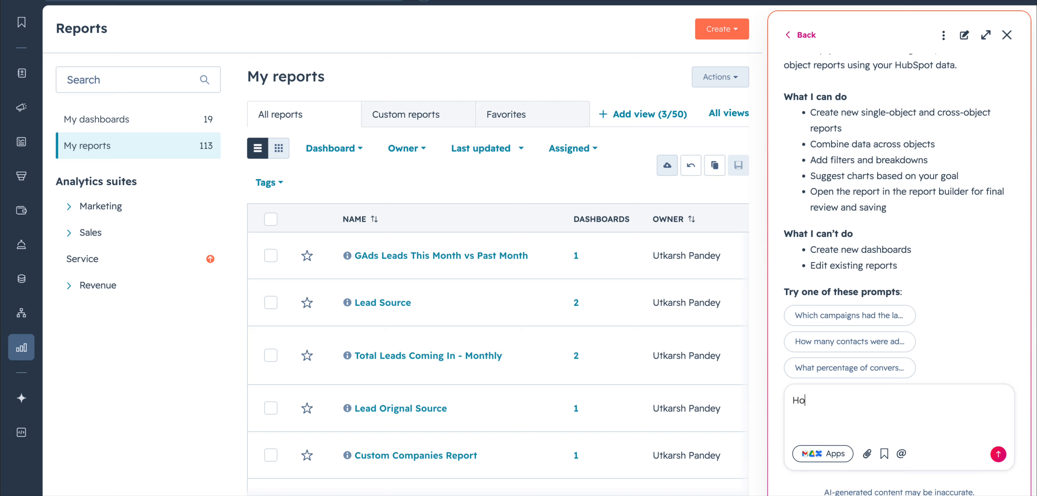
type("w many leads i got in l")
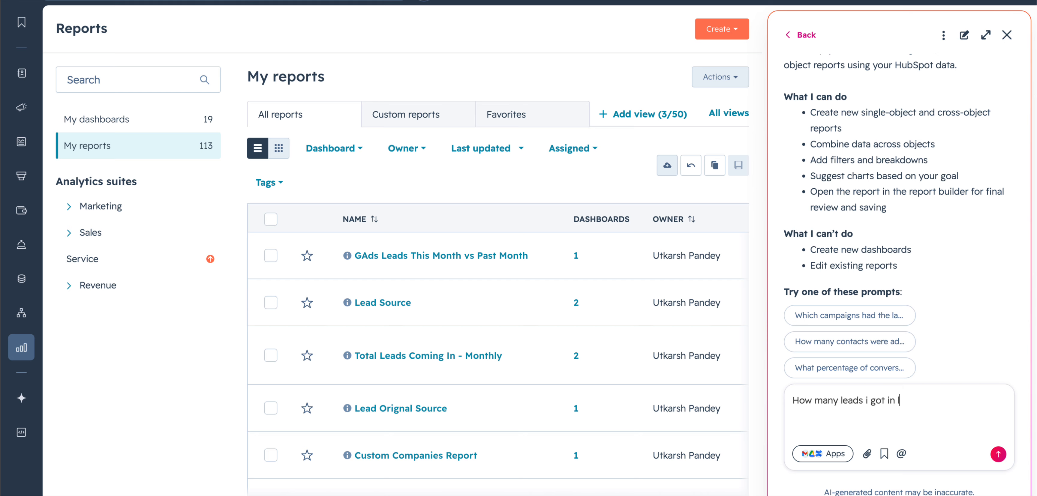
type("ast 3 monrths and what were")
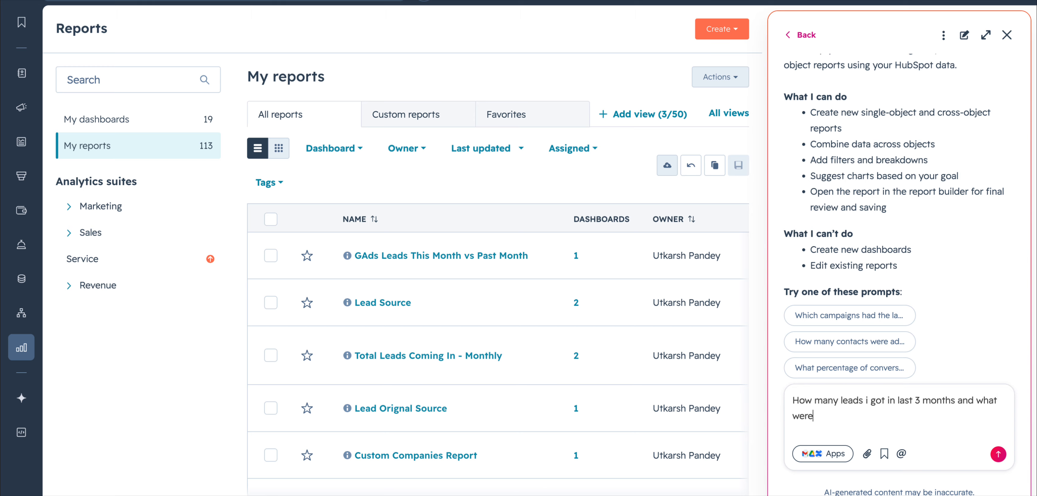
type(" their souce.")
key("Return")
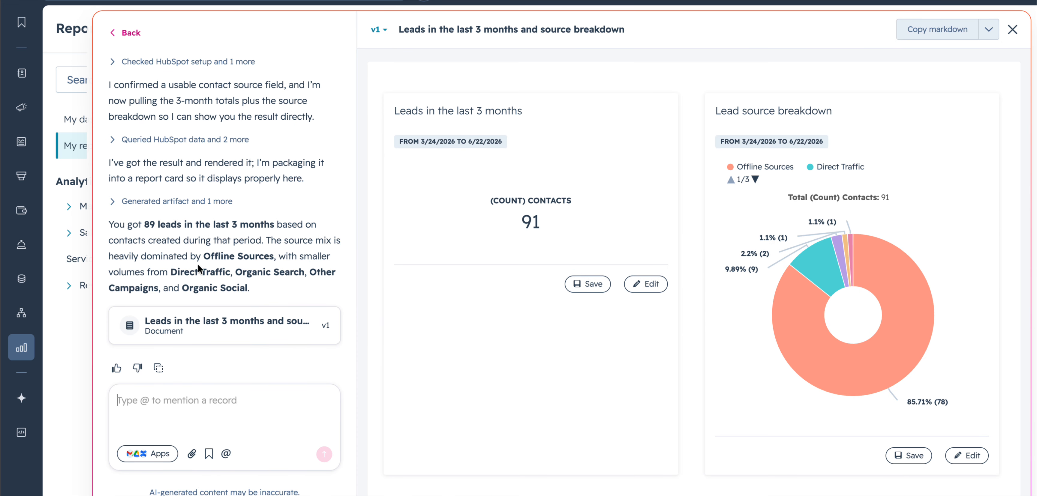
- Review the generated lead count and source breakdown, and close both the report and the AI assistant
mouse_move(860, 217)
mouse_move(814, 292)
left_click(1012, 32)
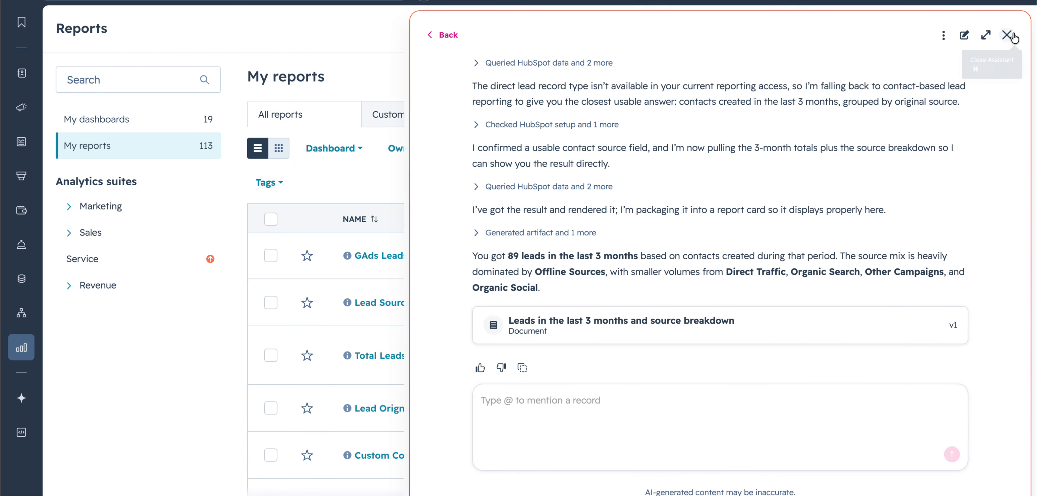
left_click(1011, 36)
- Start creating a report manually and compare the template library, custom report and single-object report descriptions
left_click(1002, 30)
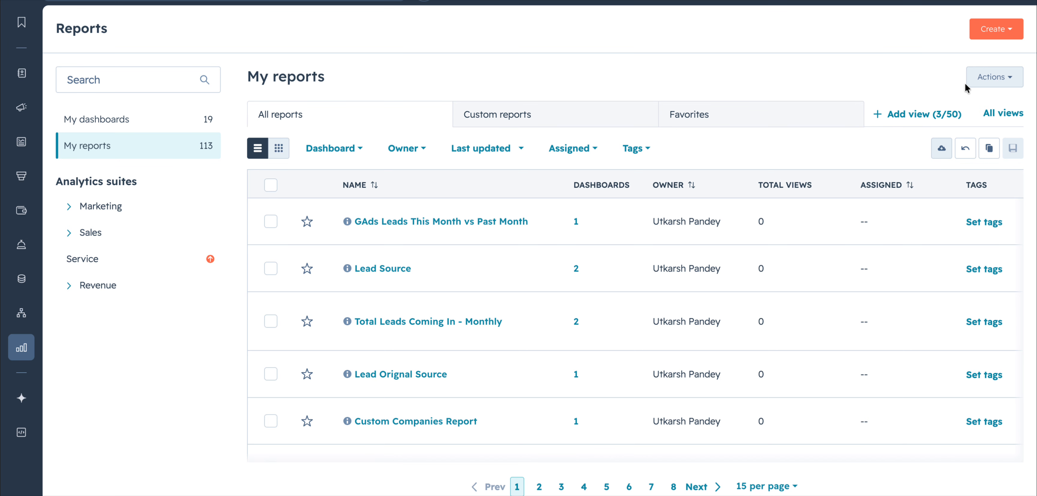
left_click(966, 87)
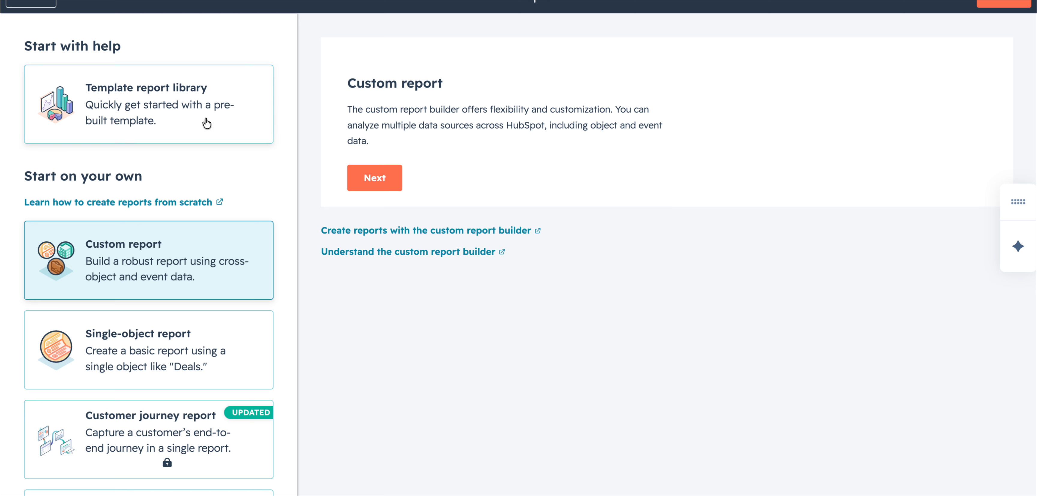
left_click(207, 122)
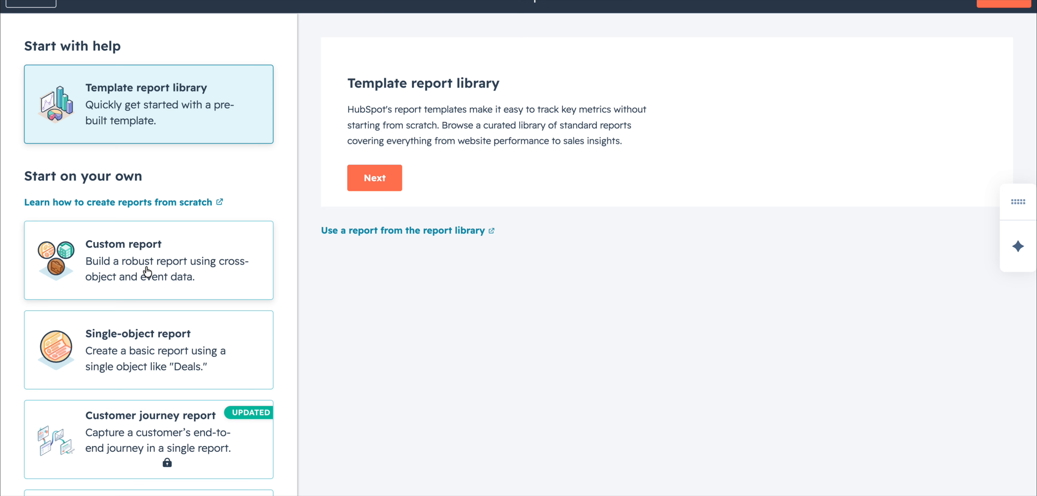
left_click(147, 273)
left_click(162, 352)
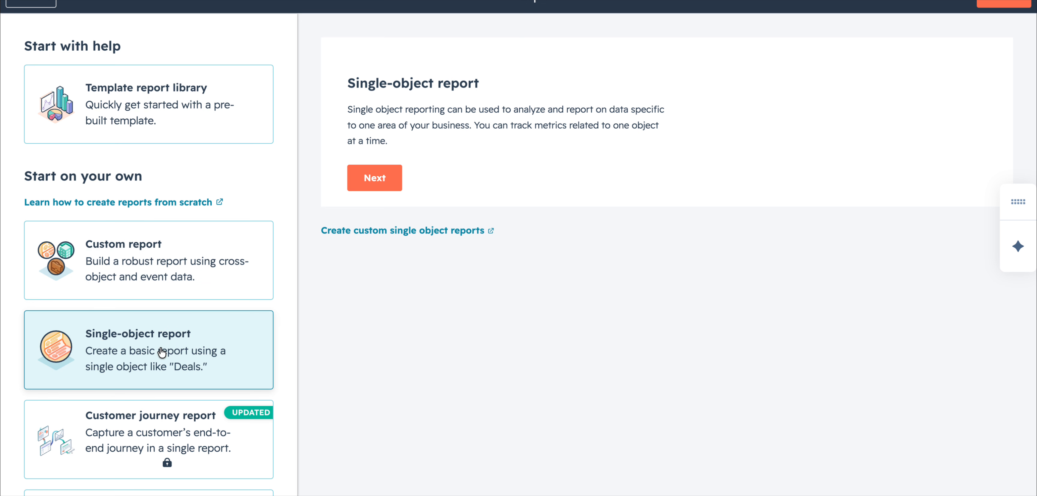
left_click(181, 288)
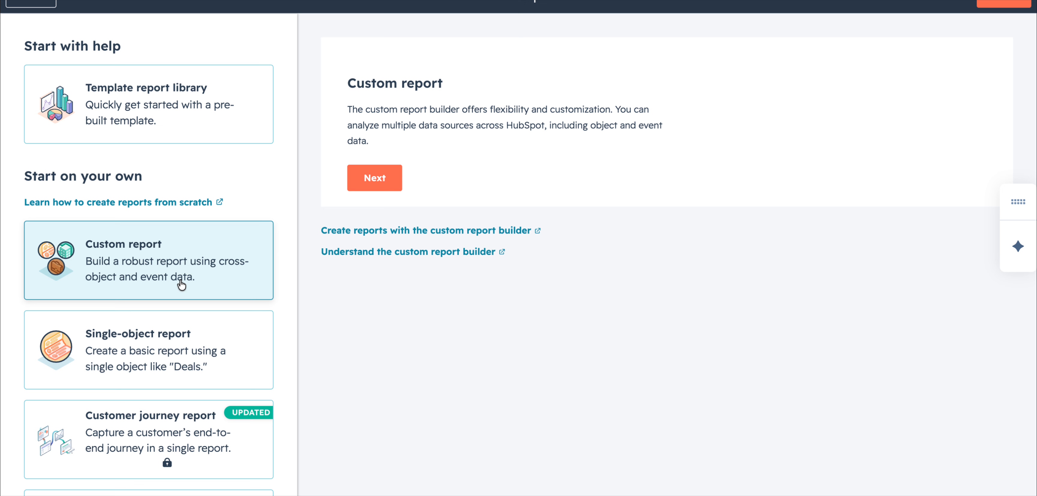
left_click(166, 358)
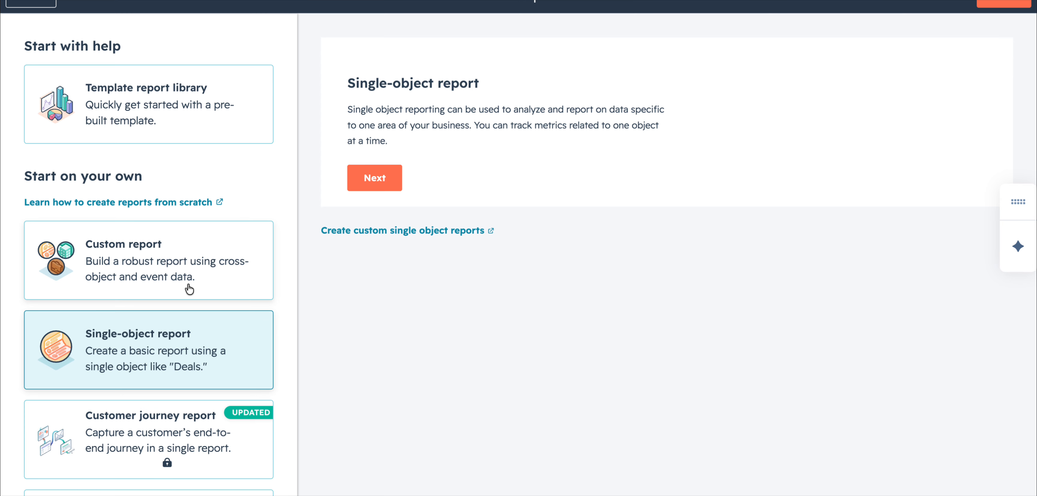
- Proceed with a custom report and select Contacts as its primary data source
left_click(189, 289)
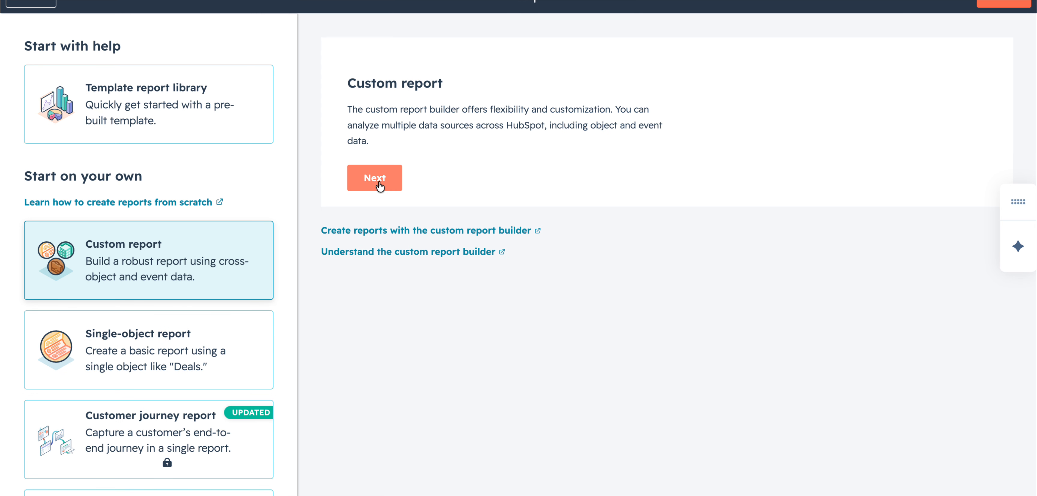
left_click(375, 179)
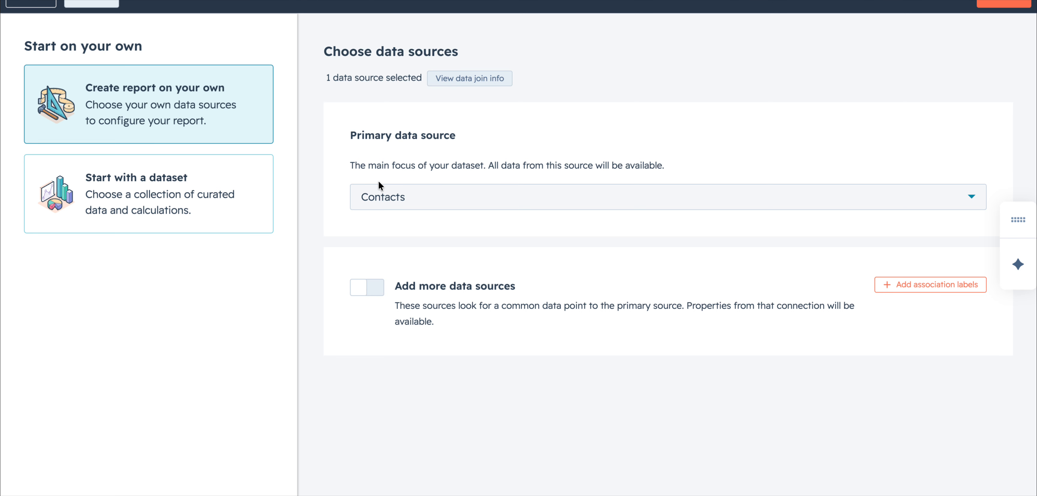
left_click(430, 199)
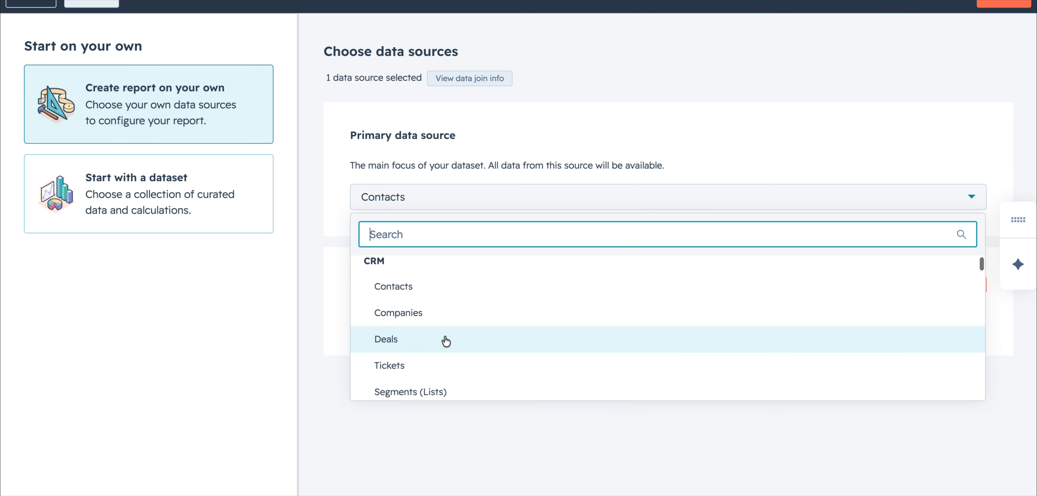
scroll(444, 338, "down", 10)
scroll(445, 341, "down", 10)
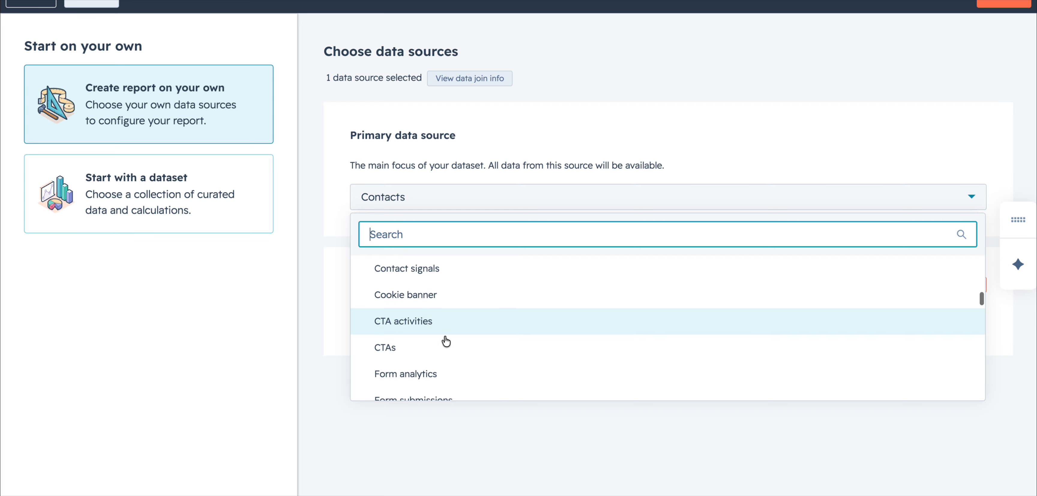
scroll(445, 341, "up", 20)
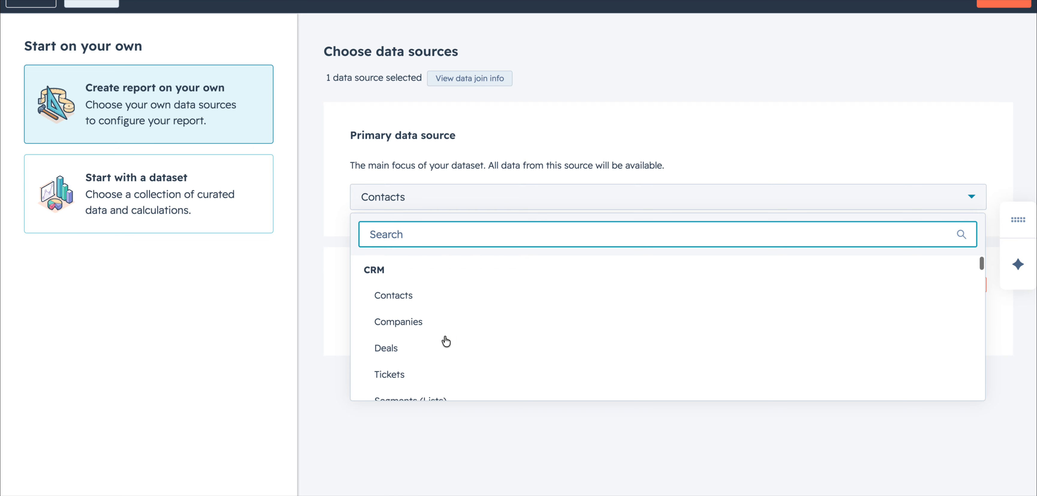
left_click(425, 295)
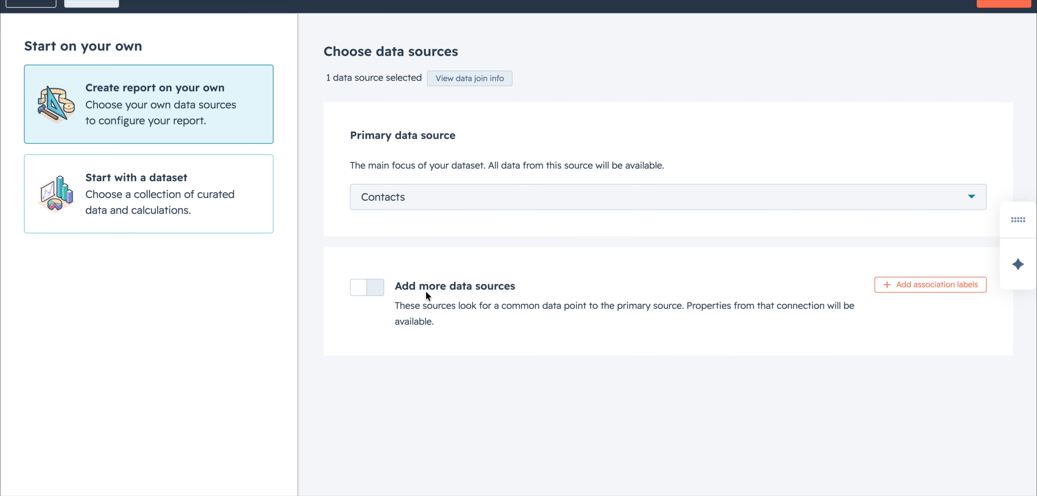
- Add Companies, Tickets and Deals as additional data sources and continue to the report builder
left_click(382, 288)
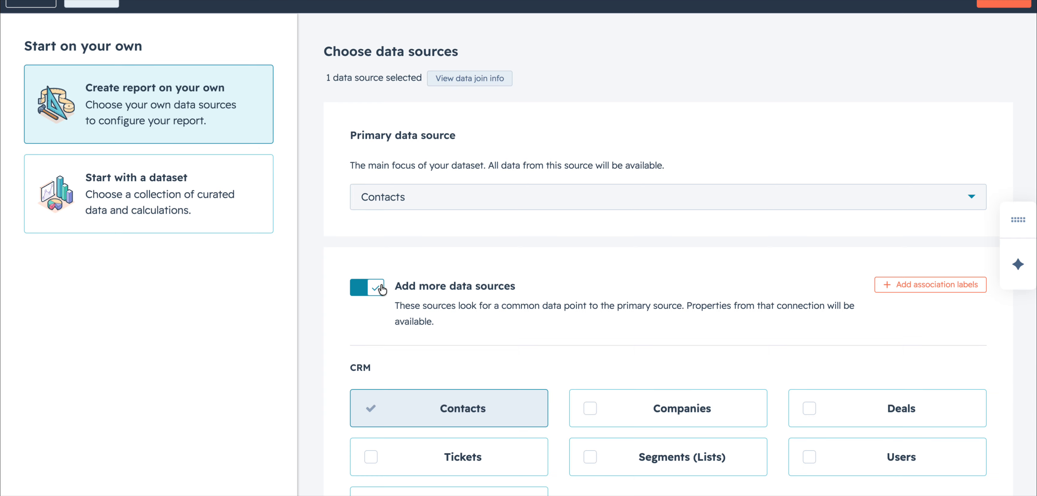
scroll(597, 342, "down", 3)
left_click(601, 285)
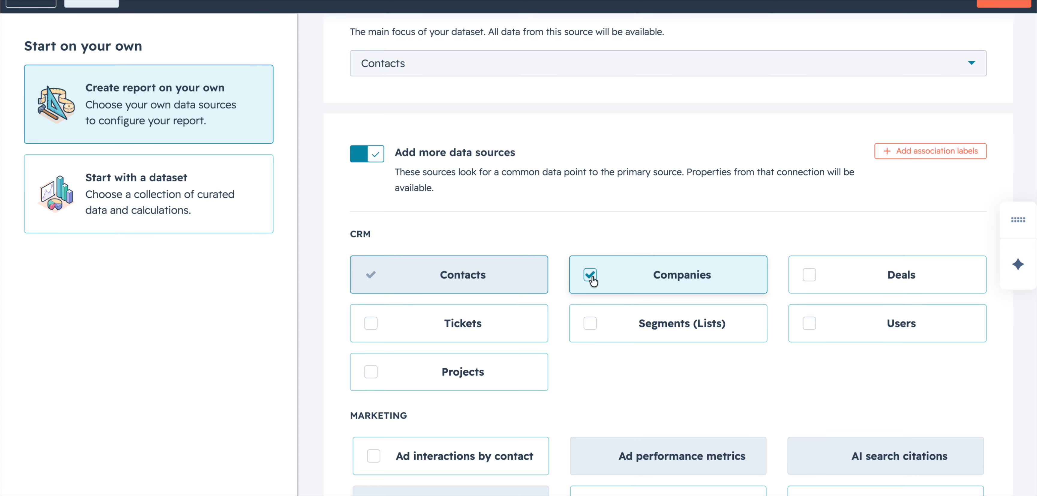
left_click(377, 324)
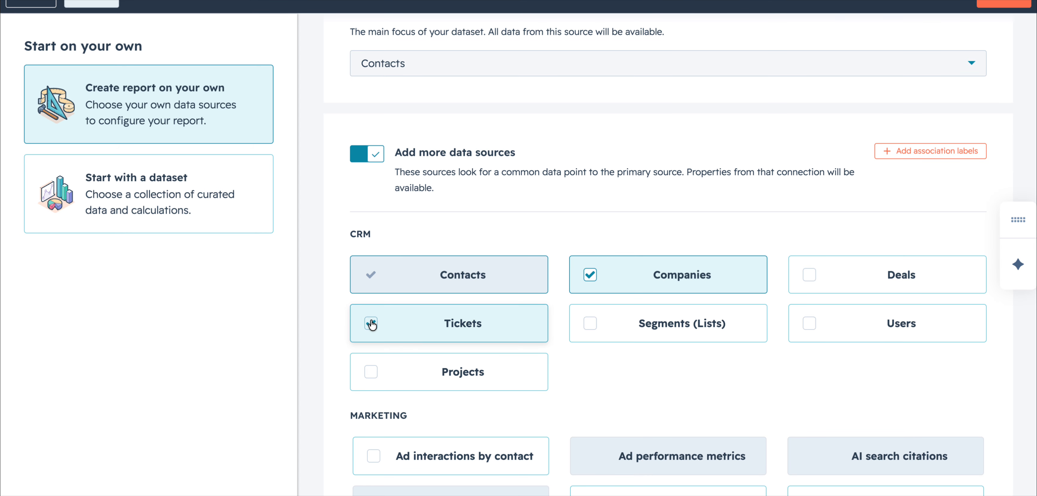
left_click(809, 275)
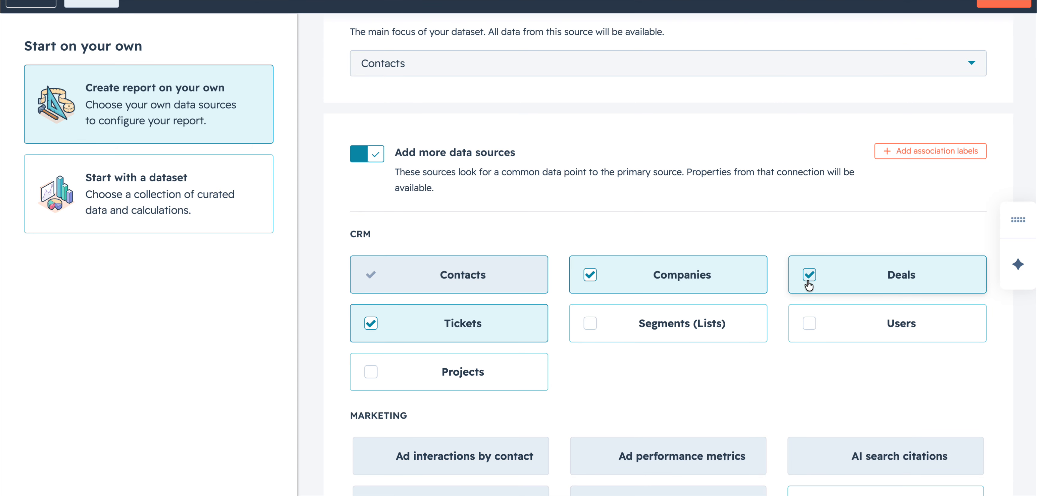
scroll(821, 382, "down", 5)
scroll(822, 382, "up", 4)
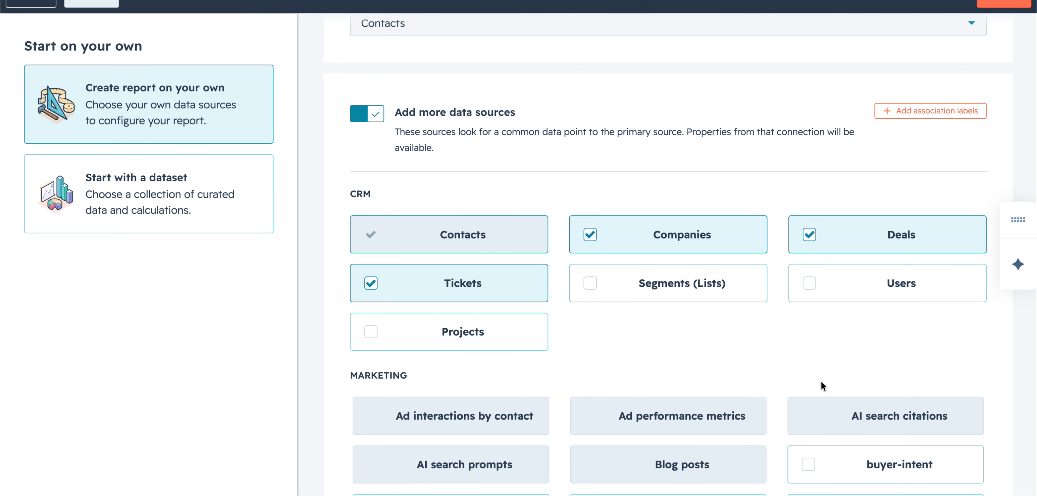
left_click(1013, 5)
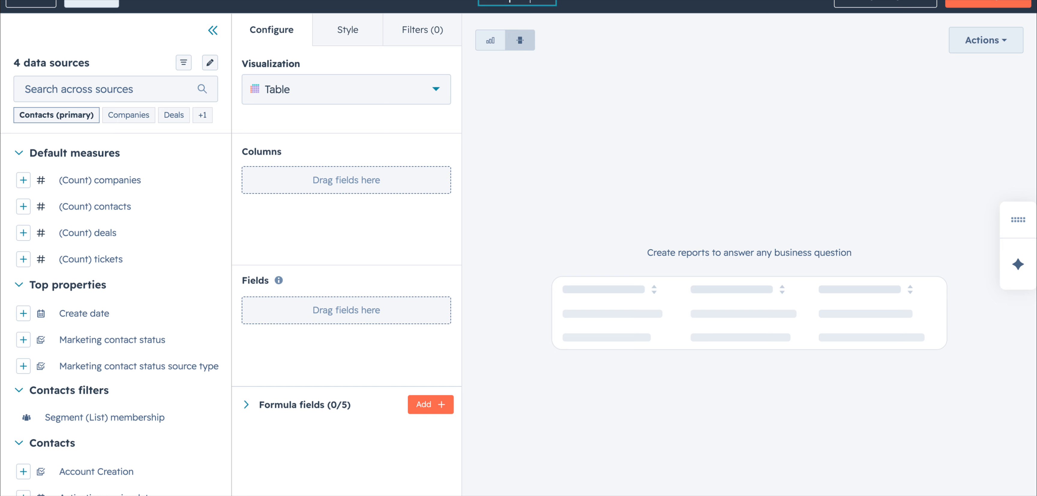
- Examine the measures and properties available under the Contacts, Companies, Deals and Tickets data sources
left_click(696, 117)
scroll(80, 276, "down", 10)
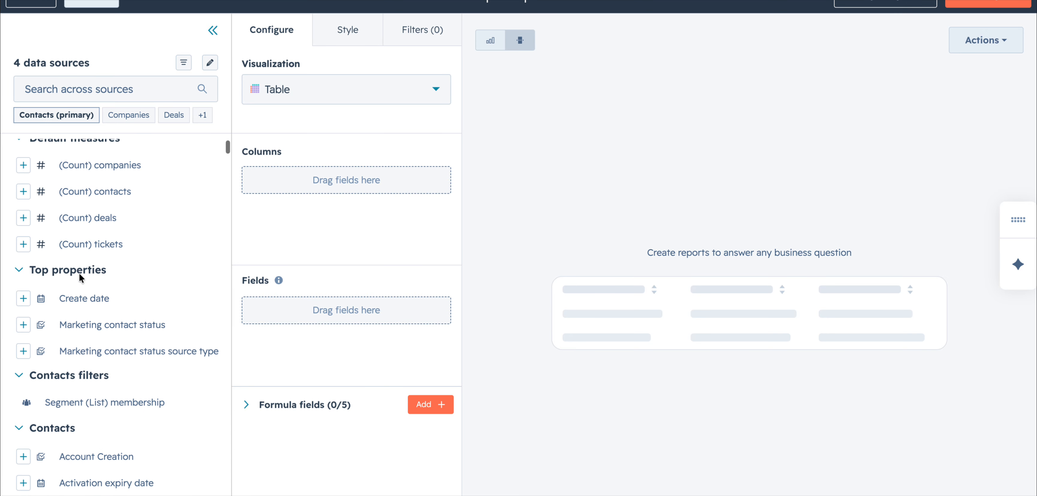
left_click(135, 117)
scroll(114, 287, "down", 5)
left_click(169, 116)
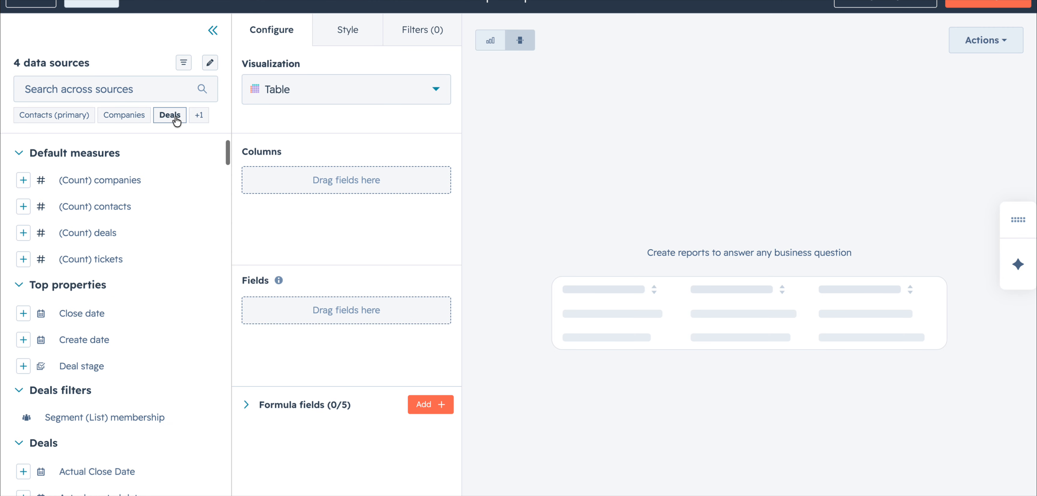
scroll(214, 152, "down", 5)
left_click(199, 115)
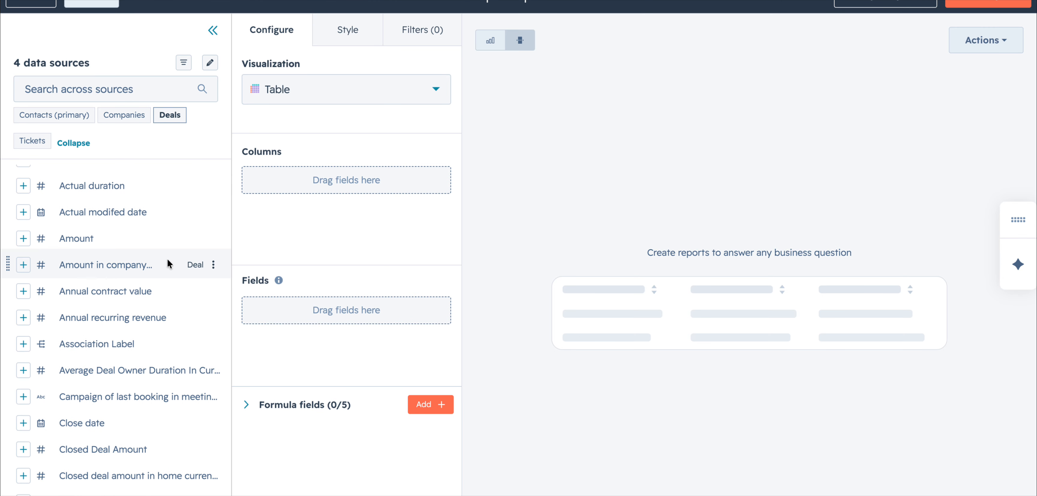
scroll(166, 262, "down", 2)
left_click(125, 115)
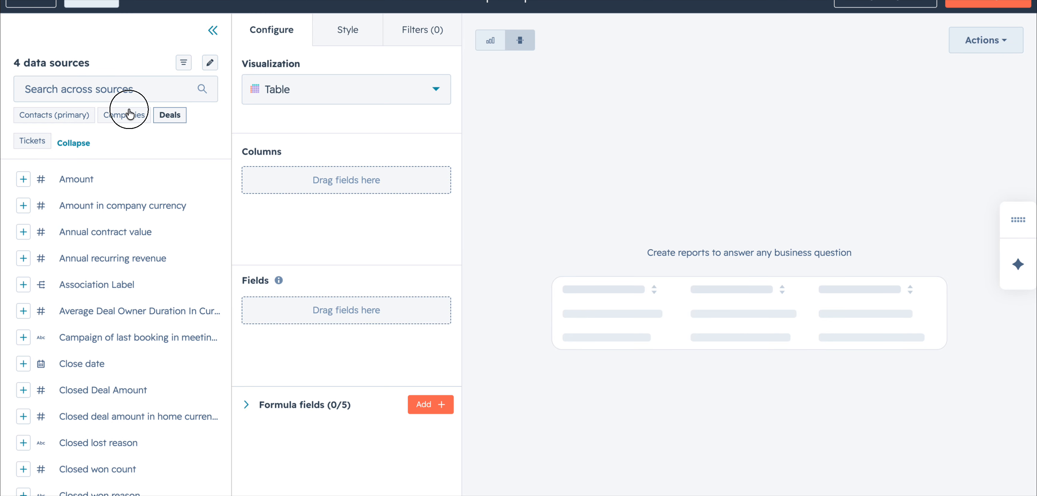
left_click(63, 116)
left_click(45, 139)
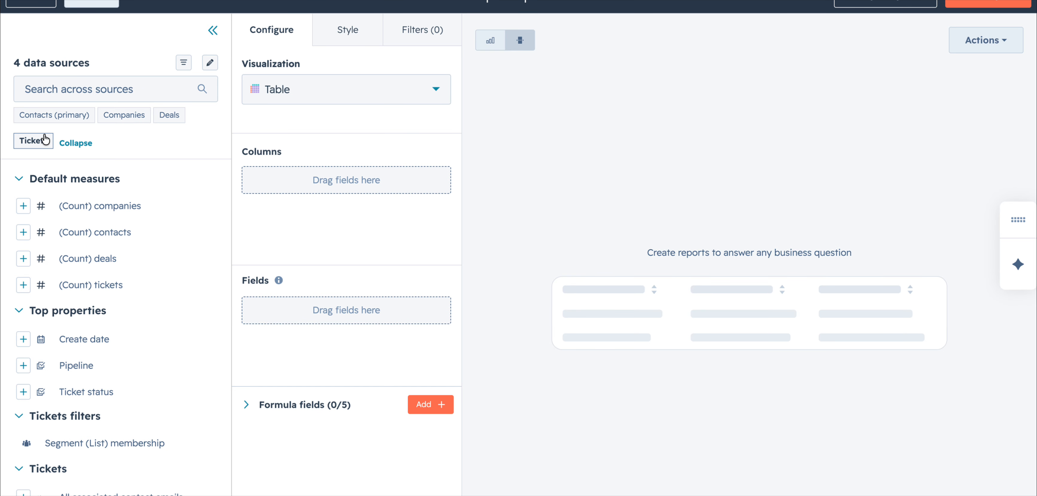
- Add the (Count) companies, (Count) contacts and (Count) deals measures as columns of the report table
left_click_drag(132, 211, 275, 184)
left_click_drag(128, 231, 281, 214)
left_click_drag(101, 257, 254, 250)
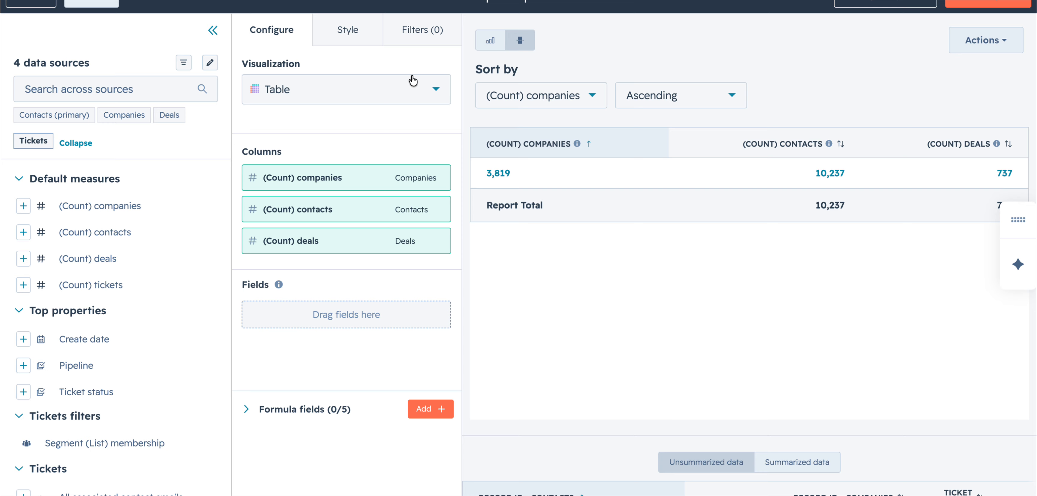
left_click(415, 45)
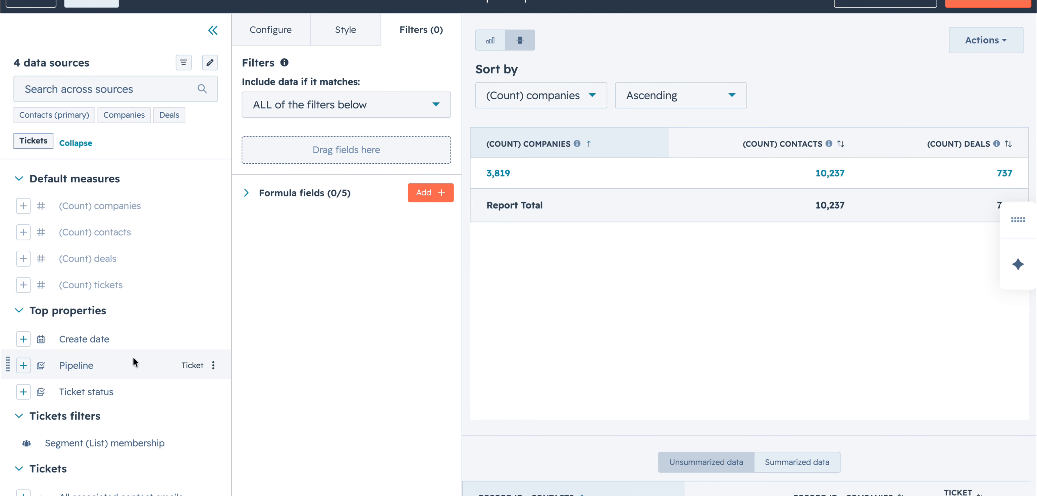
left_click_drag(107, 339, 253, 141)
left_click(143, 87)
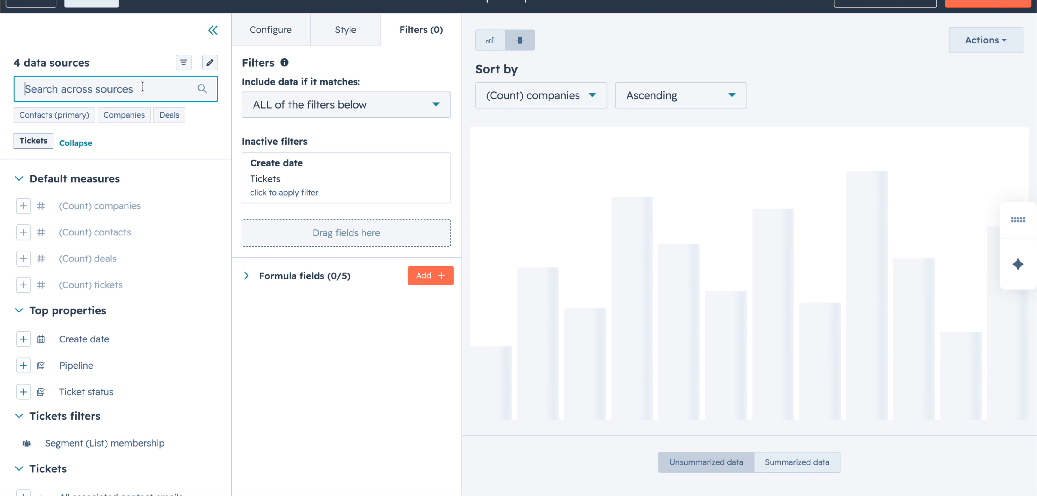
type("create")
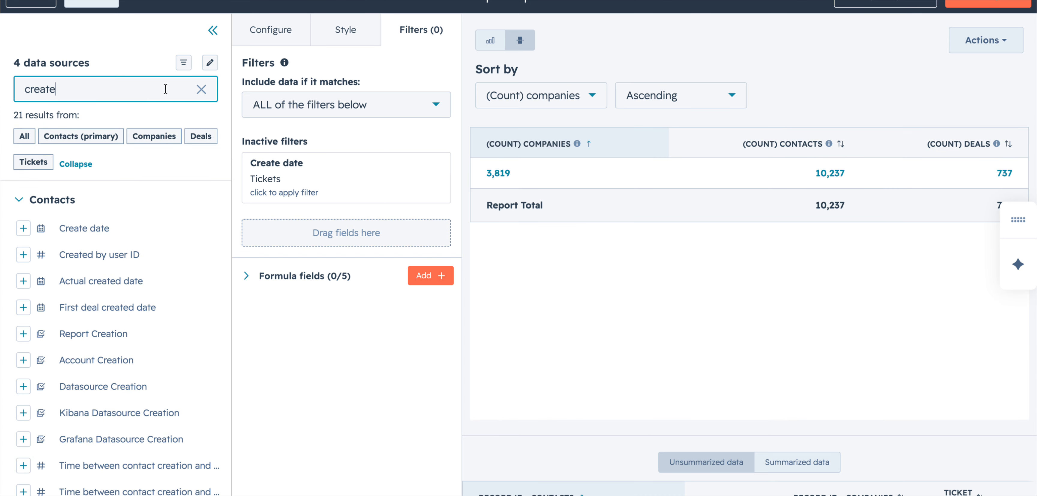
left_click(201, 89)
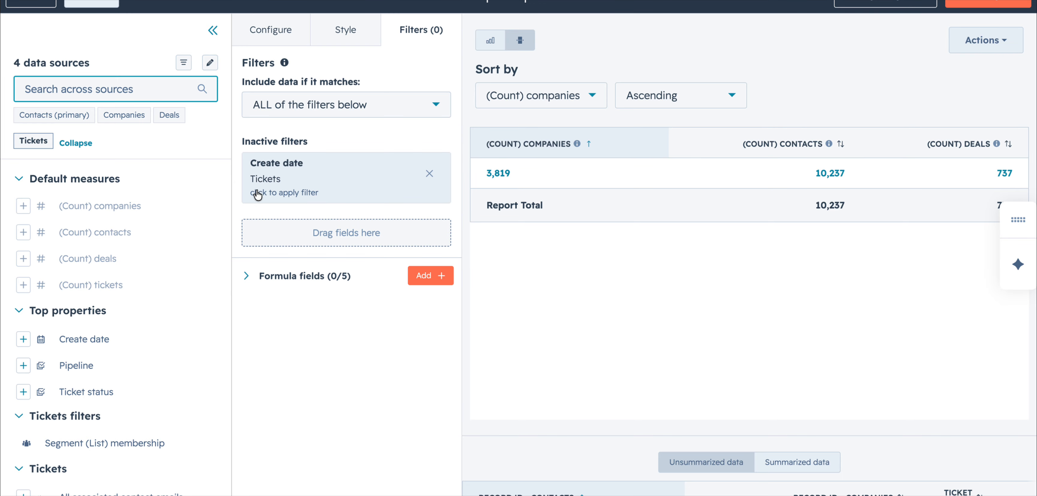
left_click(429, 174)
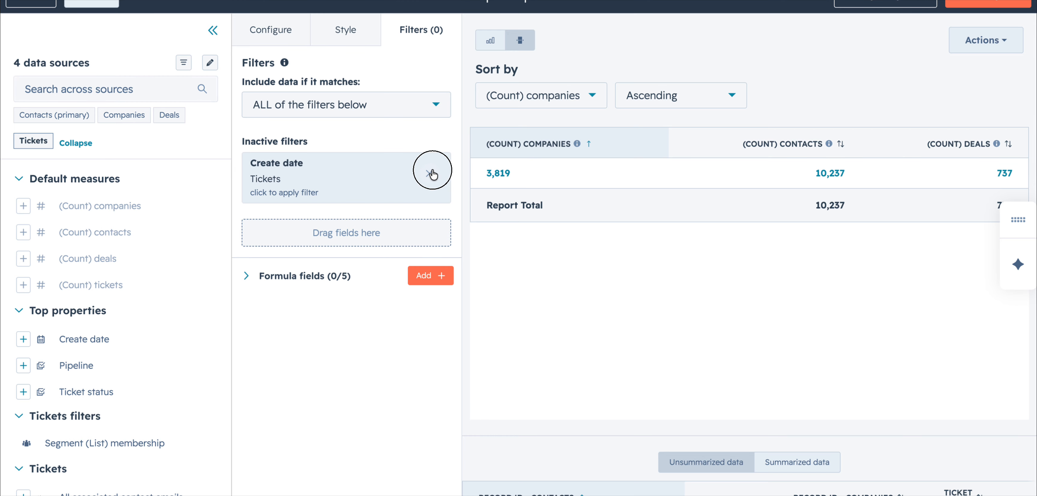
- Search the data sources for "Create date" and add the Contacts Create date property as a report filter
left_click(131, 83)
type("C")
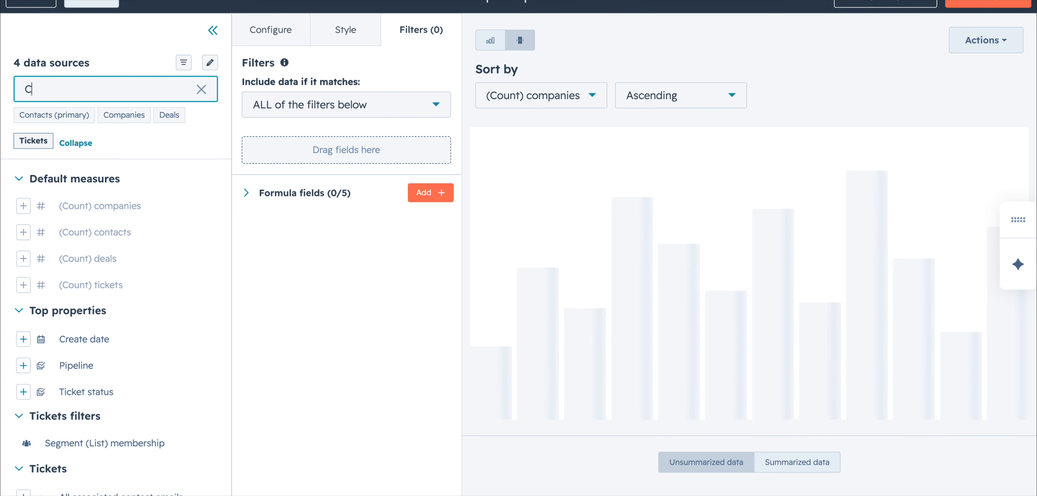
type("reate date")
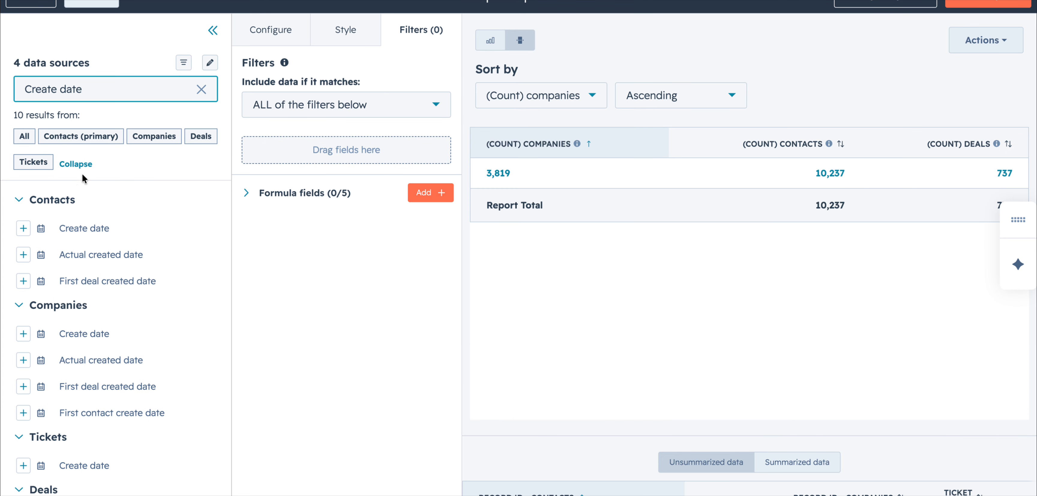
left_click_drag(84, 230, 266, 147)
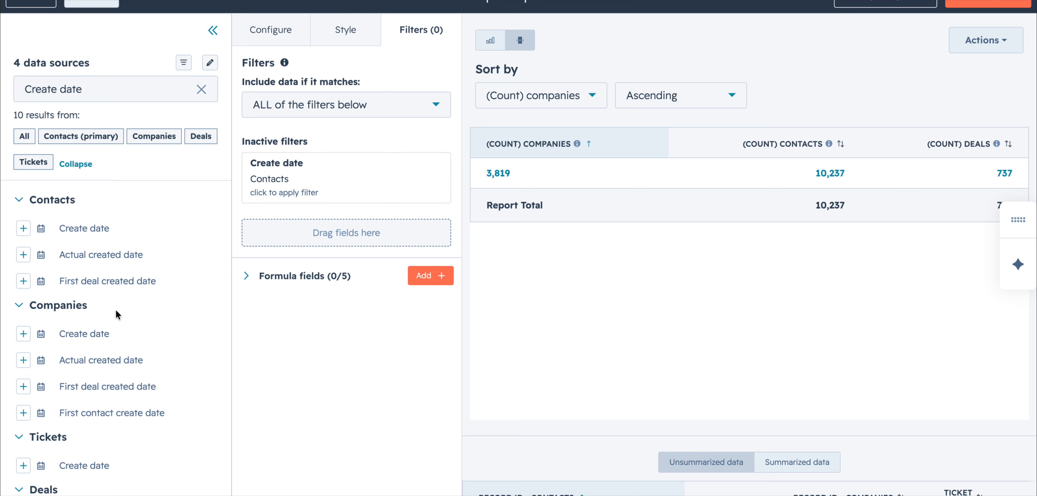
scroll(116, 309, "down", 2)
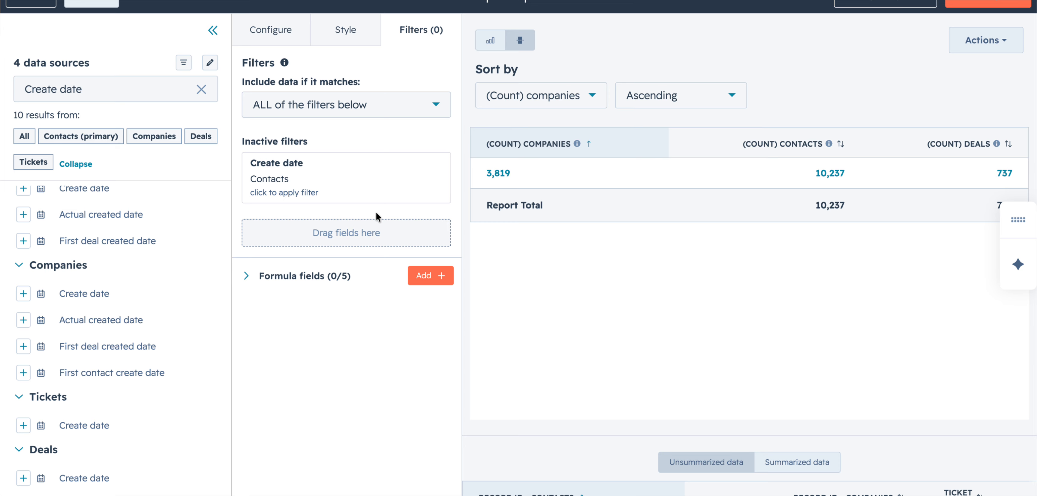
- Set the condition of the Contacts Create date filter to "is"
left_click(338, 196)
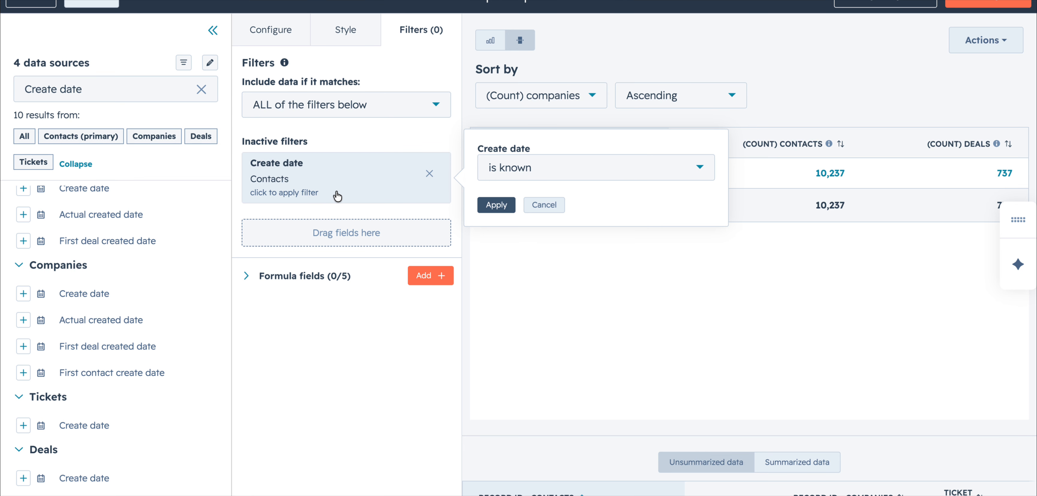
left_click(519, 168)
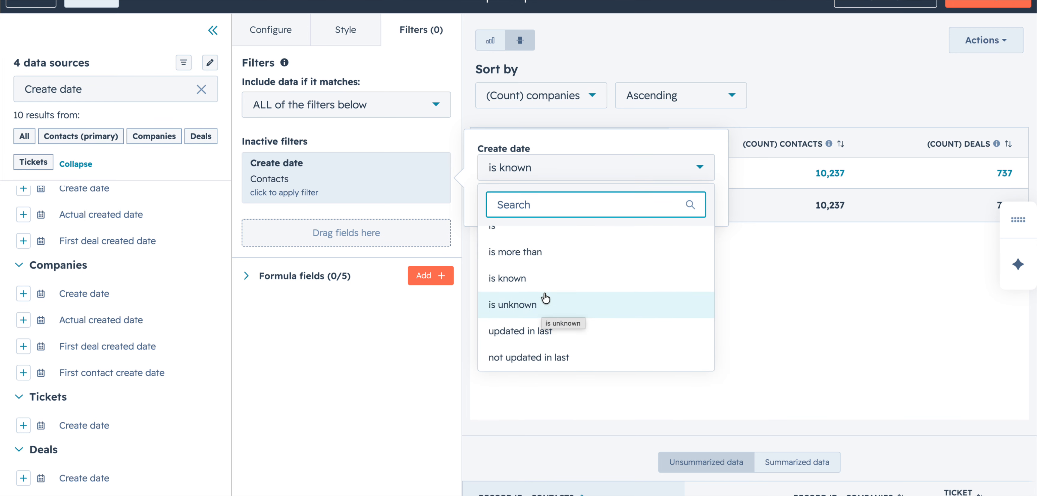
scroll(544, 306, "up", 2)
scroll(531, 265, "up", 1)
scroll(531, 266, "down", 1)
left_click(510, 311)
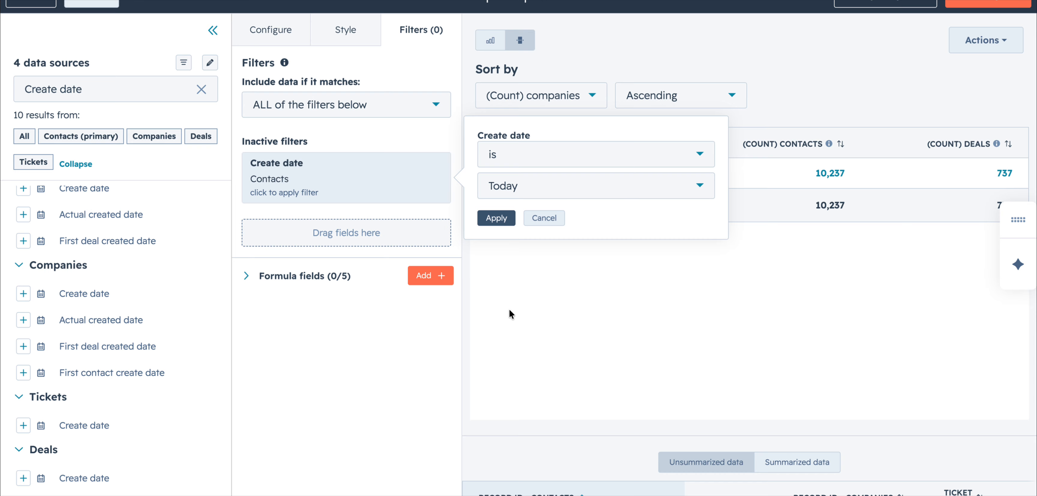
- Set the Create date filter's period to Last 90 days and apply the filter
left_click(616, 196)
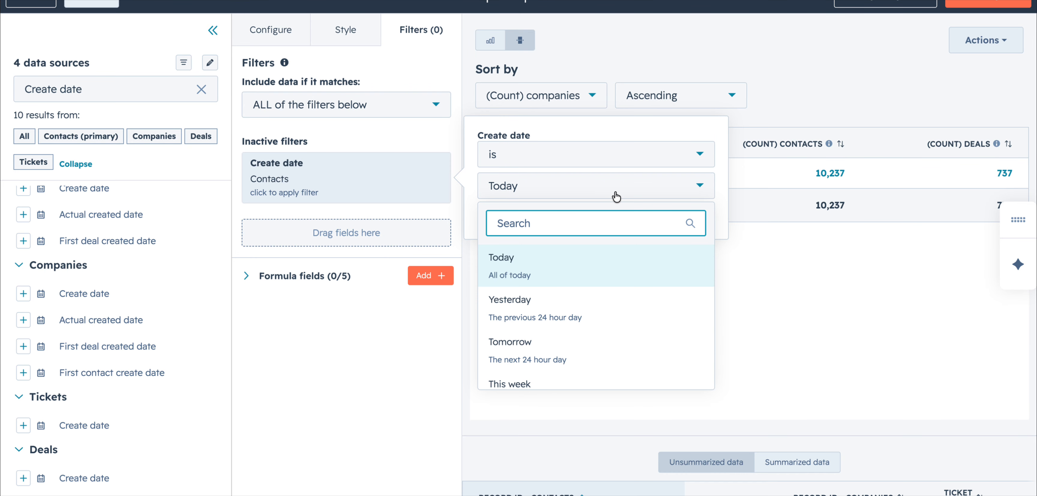
scroll(579, 312, "down", 5)
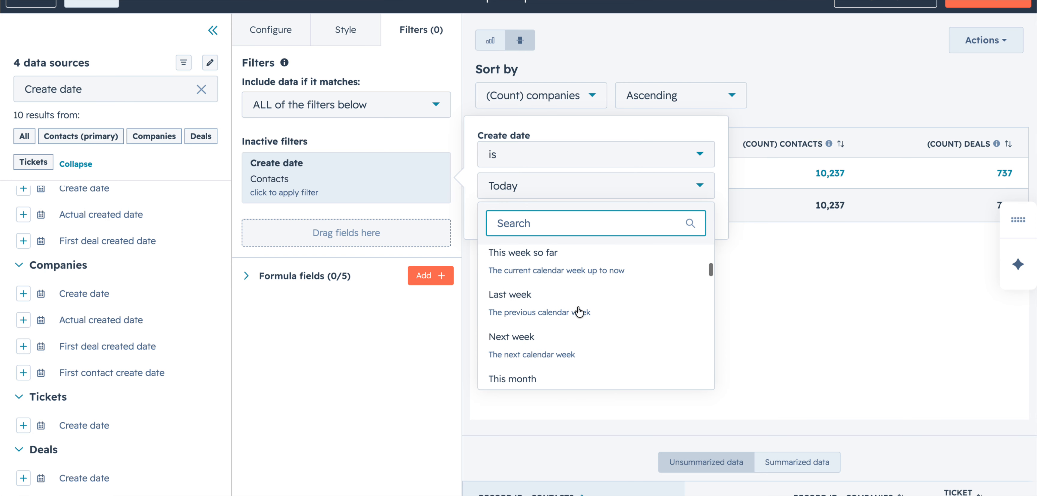
scroll(578, 312, "down", 1)
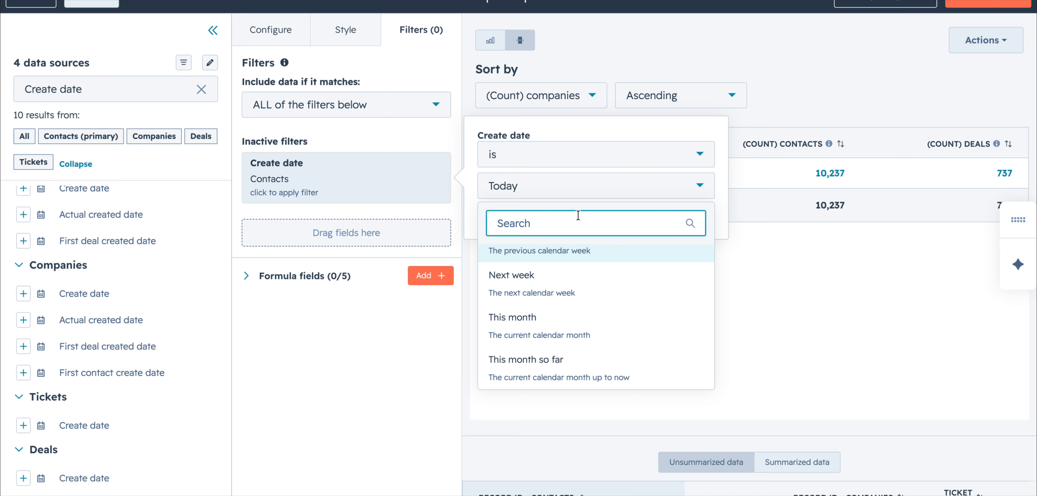
type("Las")
key("BackSpace")
key("BackSpace")
key("BackSpace")
type("90")
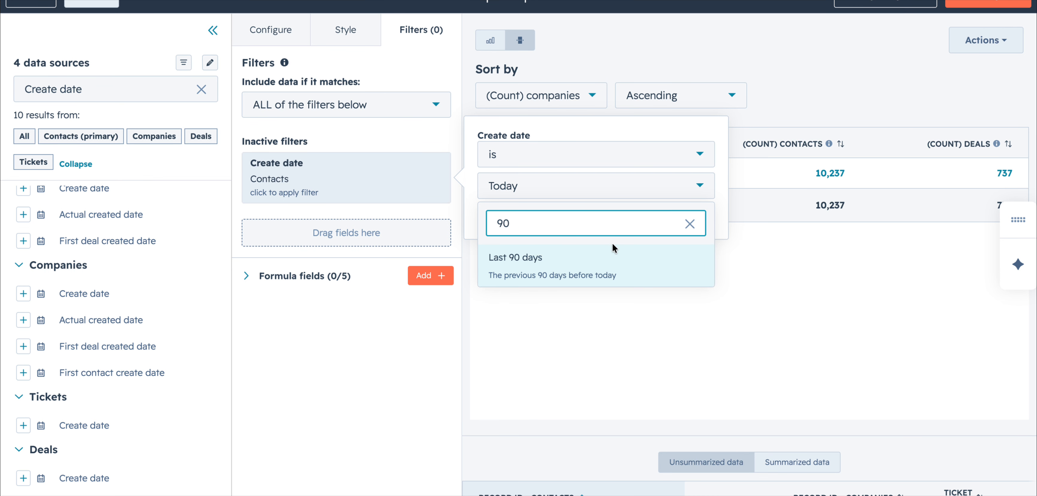
left_click(597, 274)
left_click(504, 218)
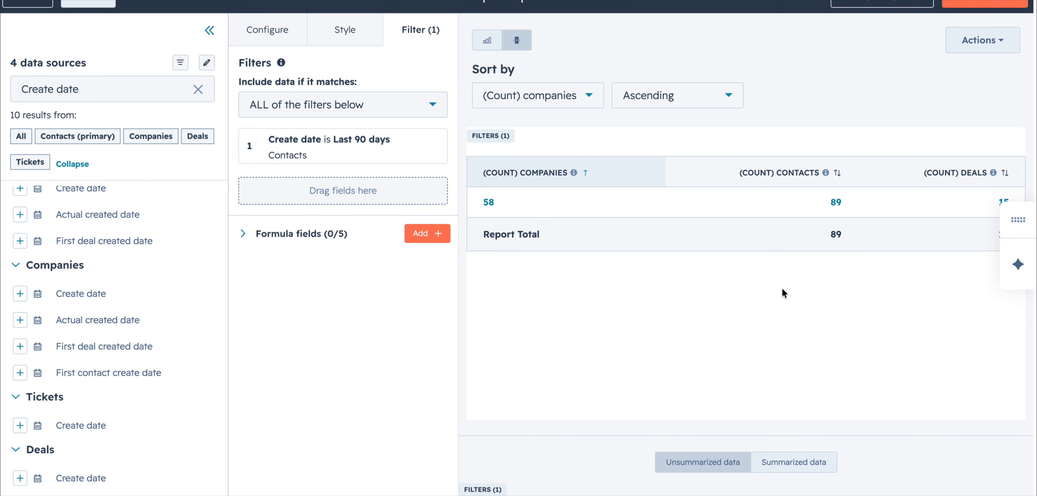
- Preview the table with totals hidden and shown, and examine the conditional formatting columns and the help for Fields
left_click(357, 37)
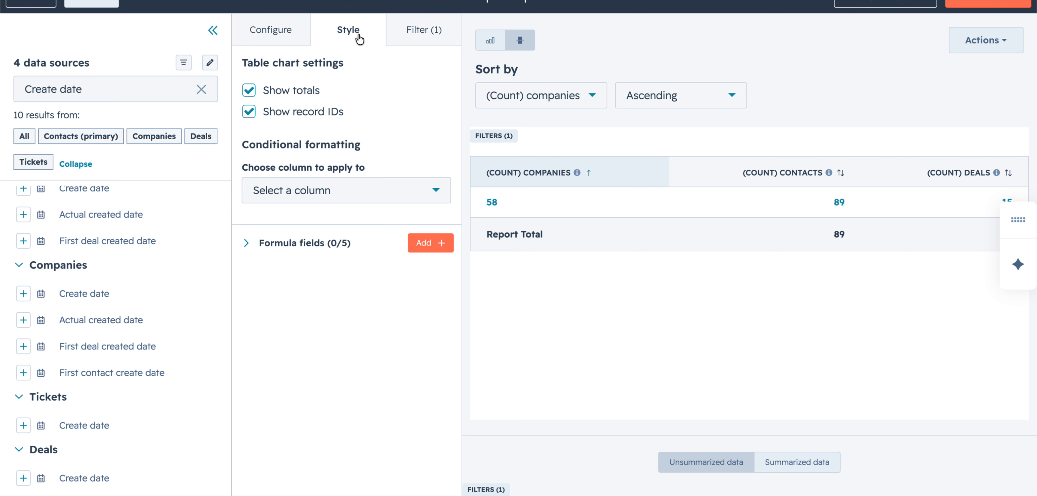
left_click(295, 92)
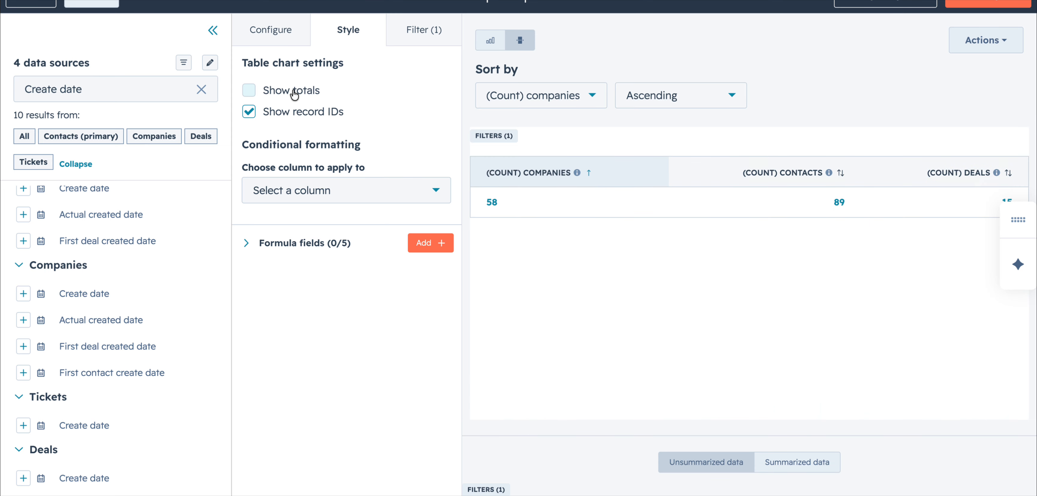
left_click(294, 91)
left_click(293, 191)
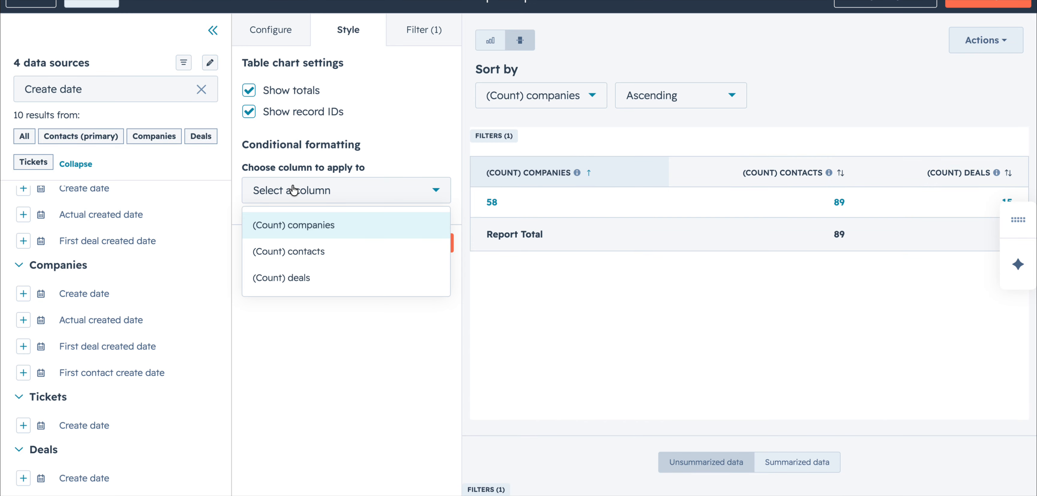
left_click(283, 33)
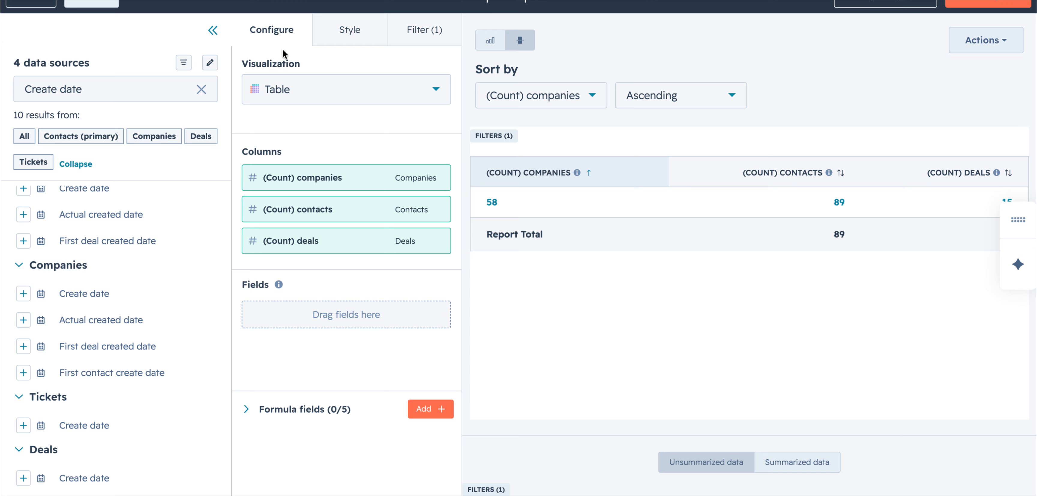
scroll(147, 250, "up", 2)
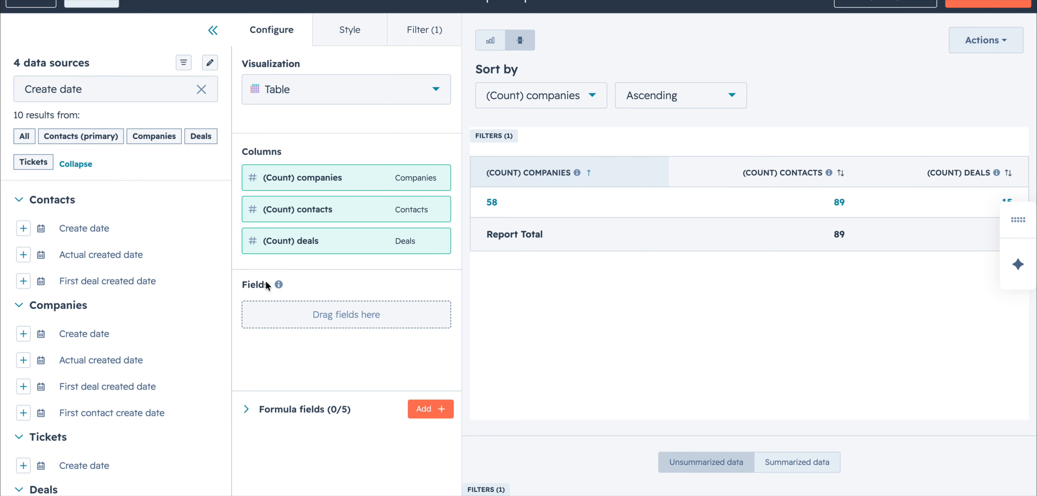
mouse_move(278, 286)
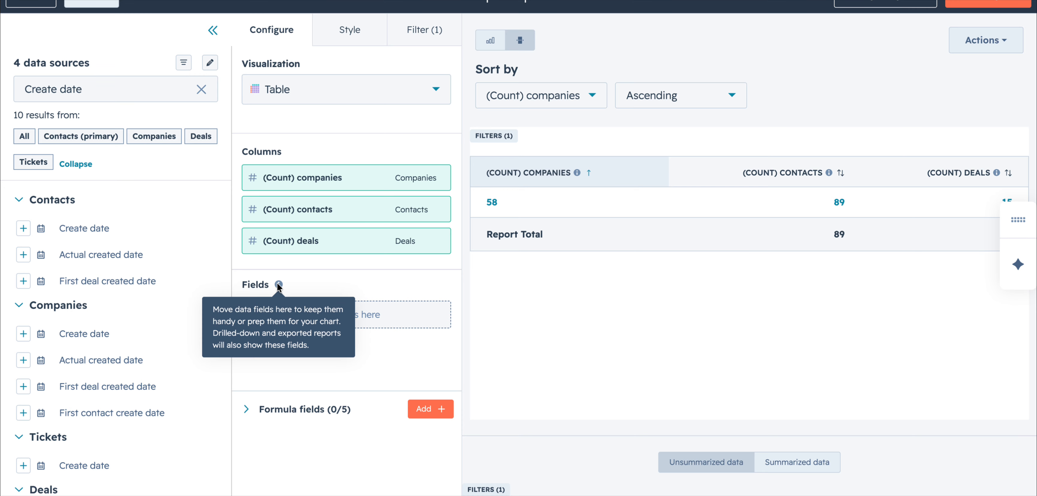
- Try the Vertical bar and Line visualizations for the report
left_click(345, 93)
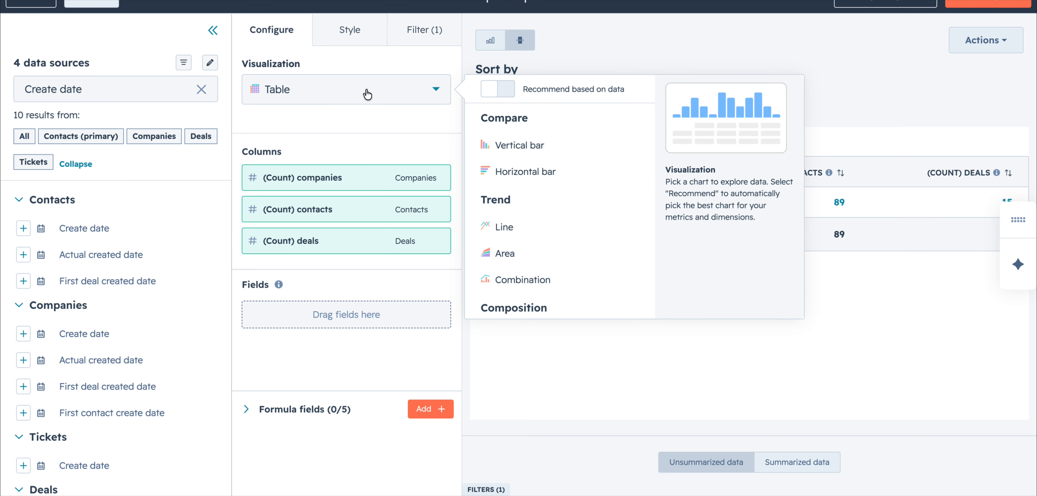
left_click(548, 147)
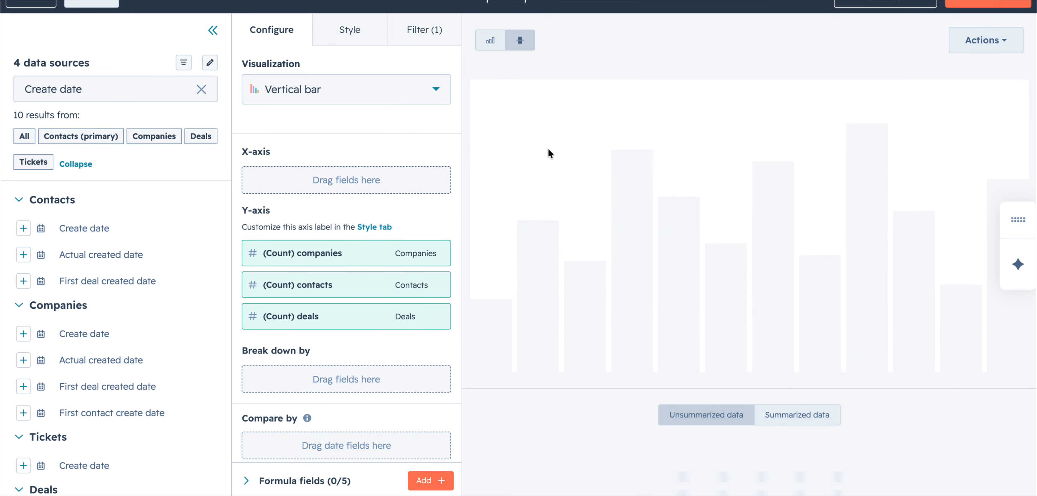
left_click(396, 94)
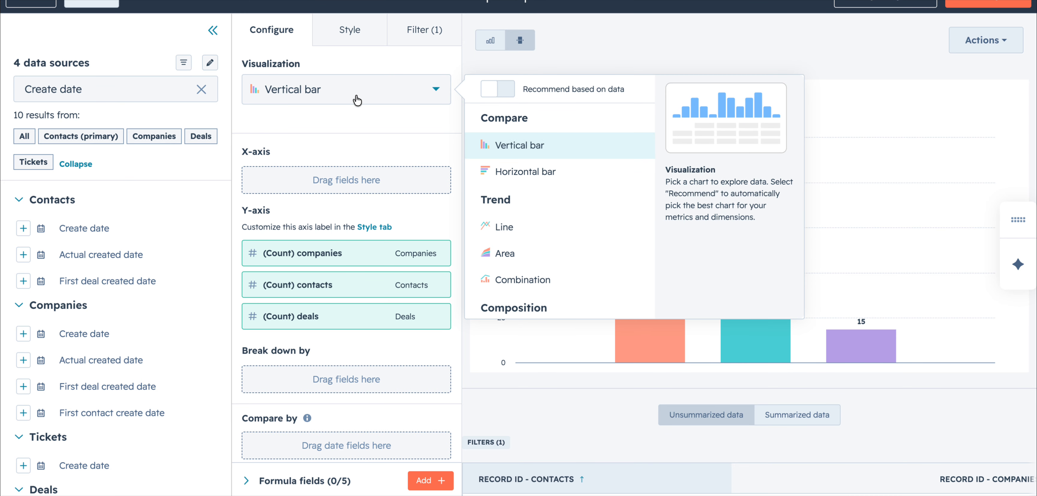
left_click(503, 231)
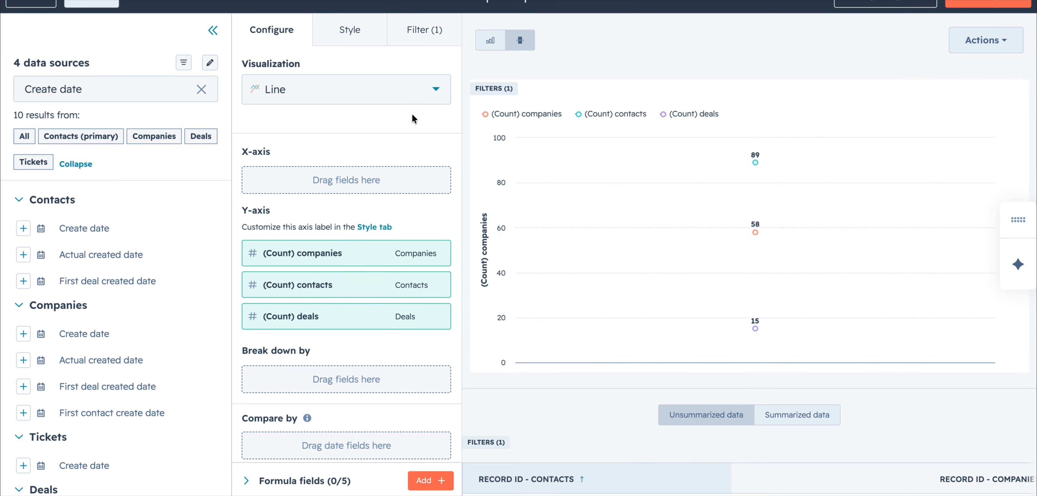
- Turn on visualization recommendations based on data and change the report's visualization to KPI
left_click(409, 101)
scroll(542, 249, "down", 5)
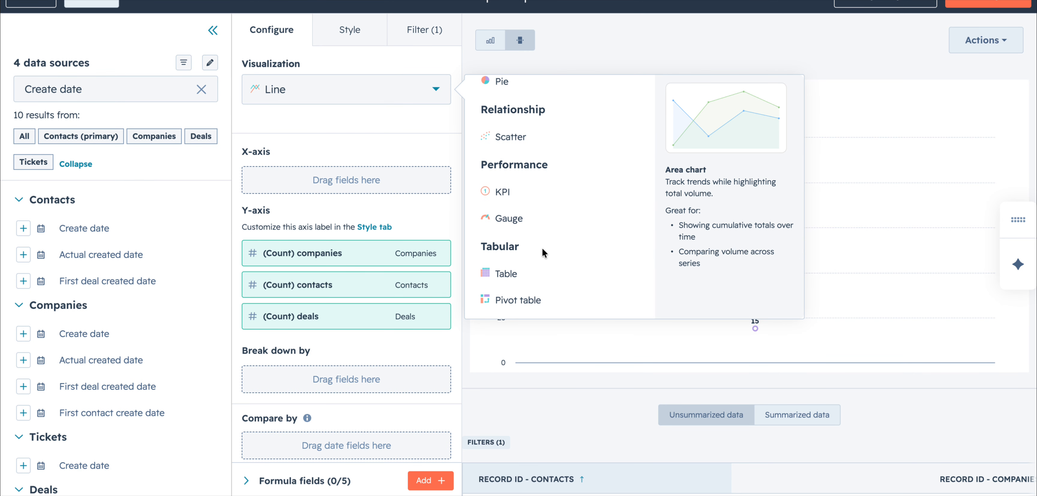
scroll(542, 247, "up", 5)
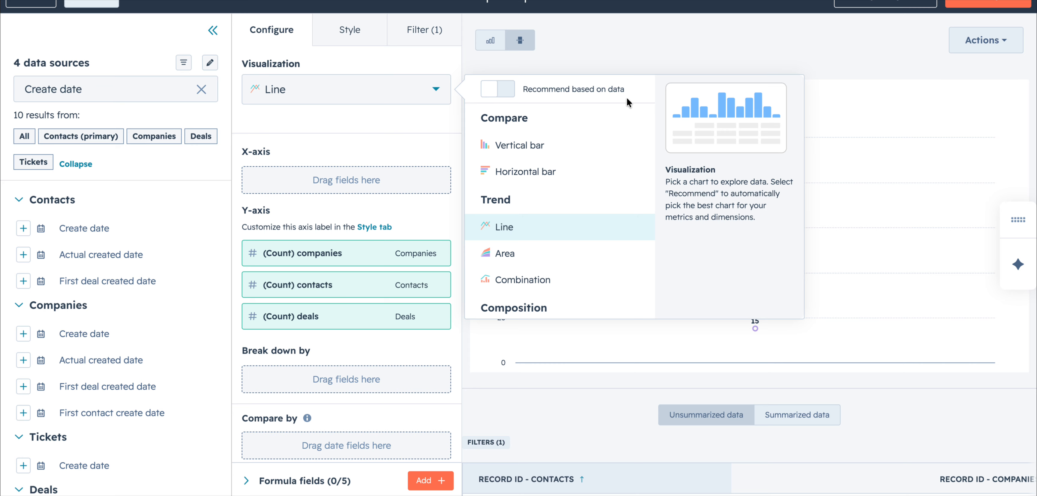
left_click(504, 96)
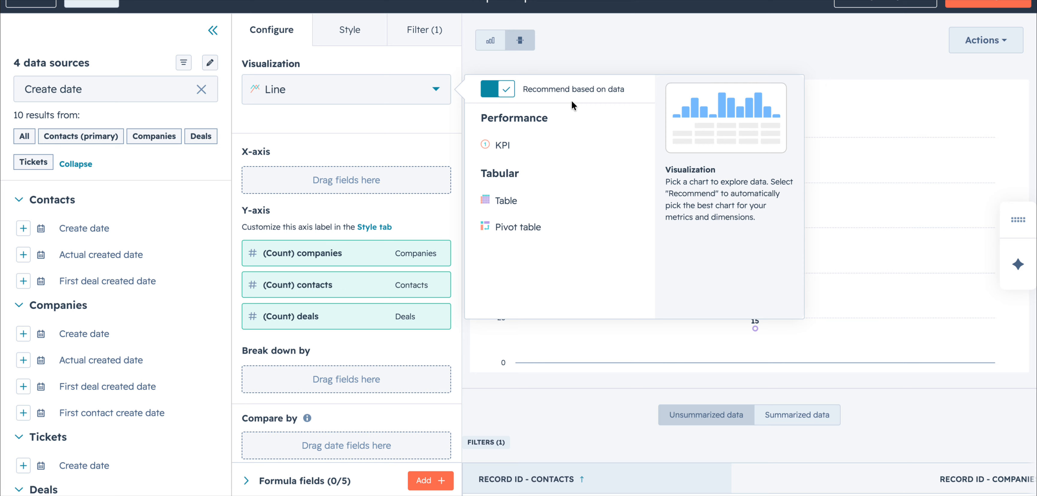
left_click(504, 146)
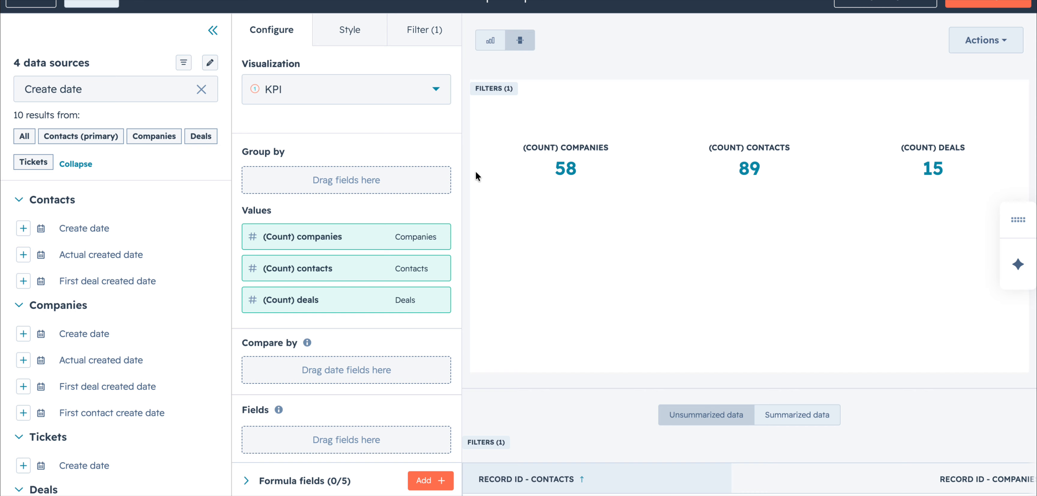
left_click(407, 84)
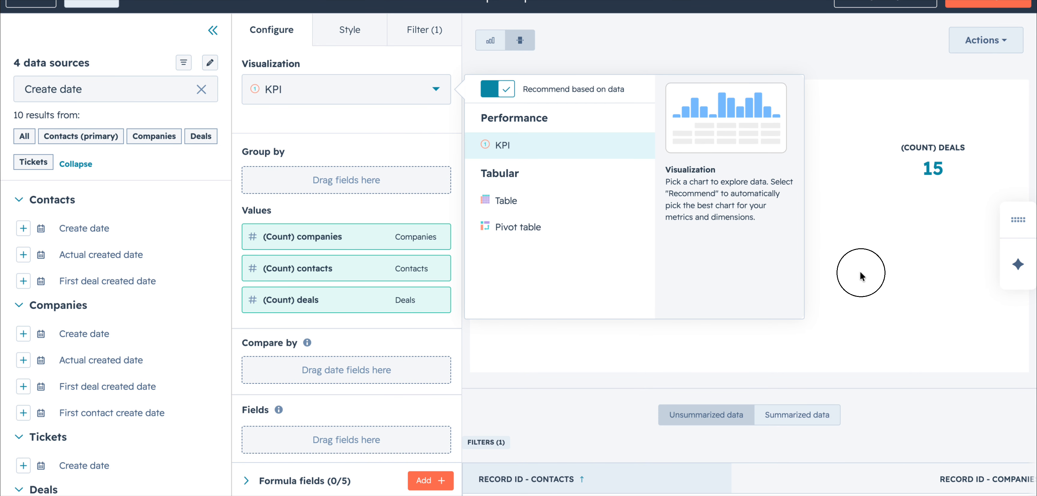
left_click(858, 271)
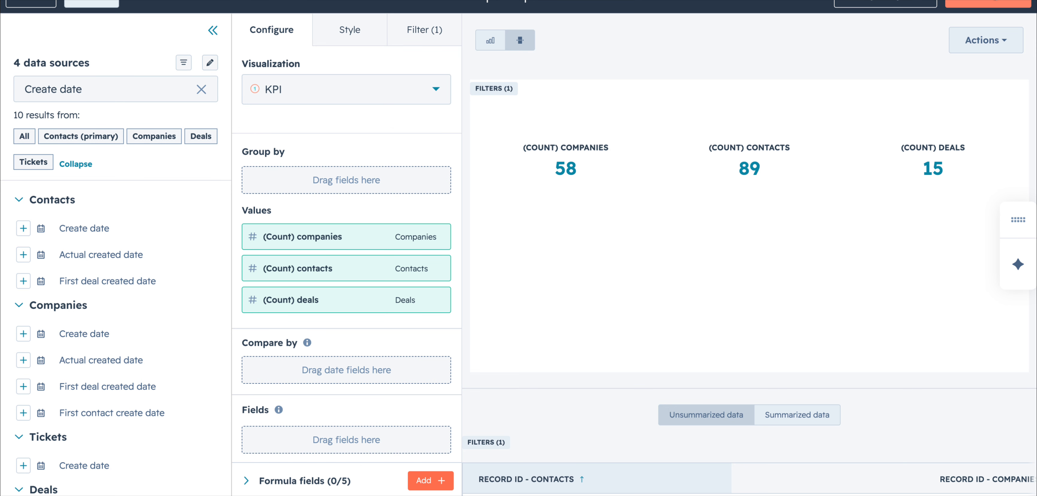
- Start saving the report, look through the existing dashboards it could join, and settle on Don't add to a dashboard
left_click(988, 4)
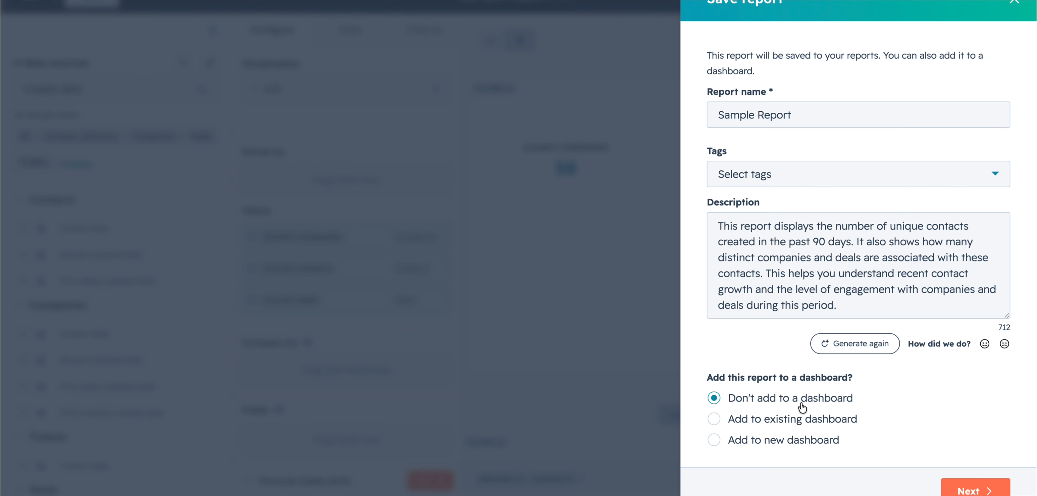
left_click(795, 423)
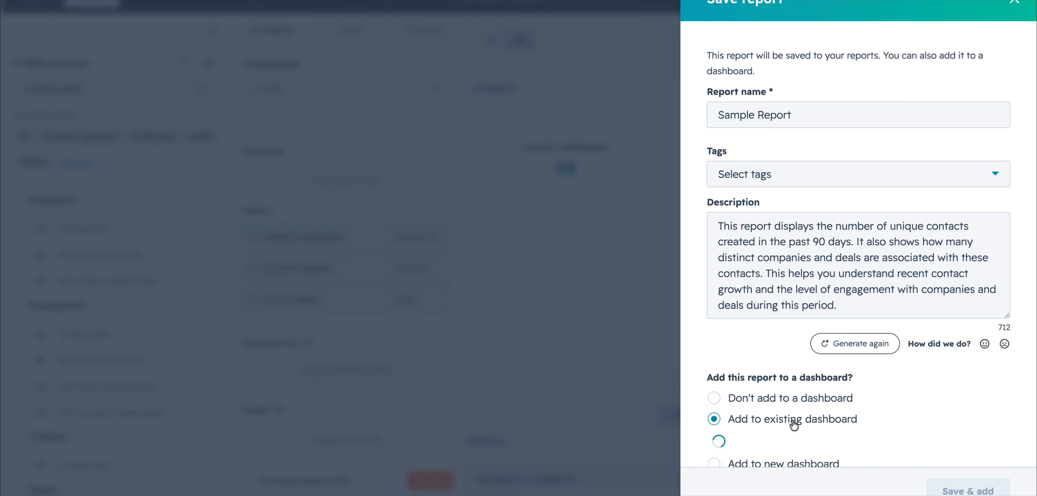
left_click(795, 407)
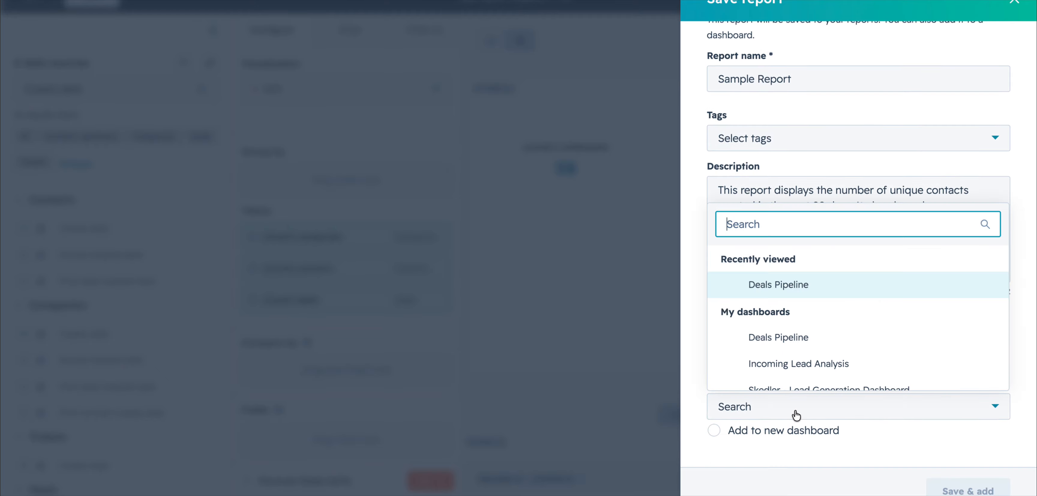
scroll(794, 355, "down", 5)
scroll(804, 354, "up", 8)
scroll(804, 353, "down", 8)
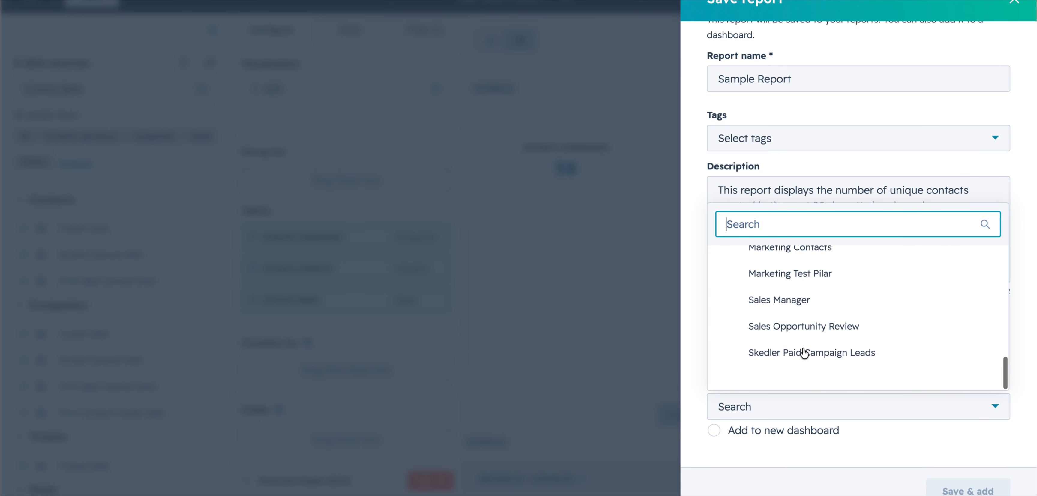
left_click(889, 439)
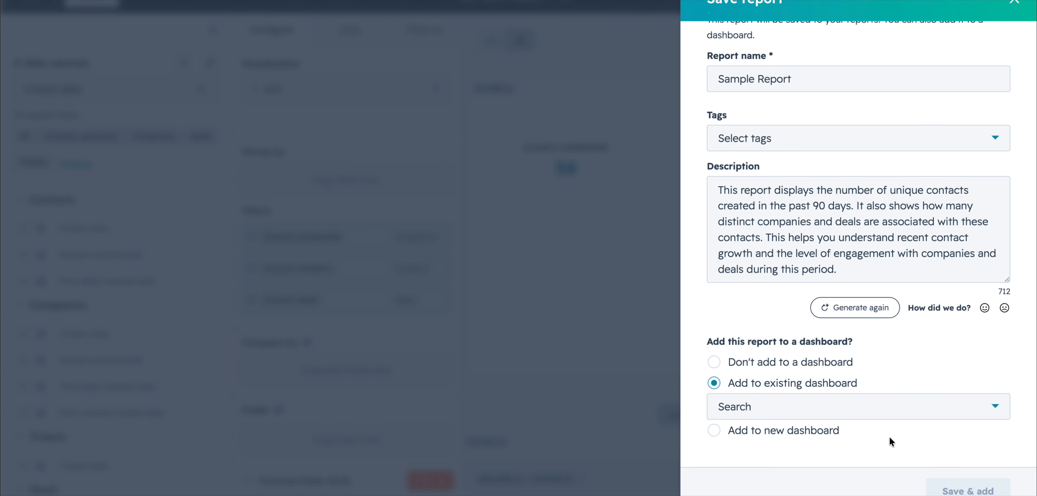
left_click(796, 368)
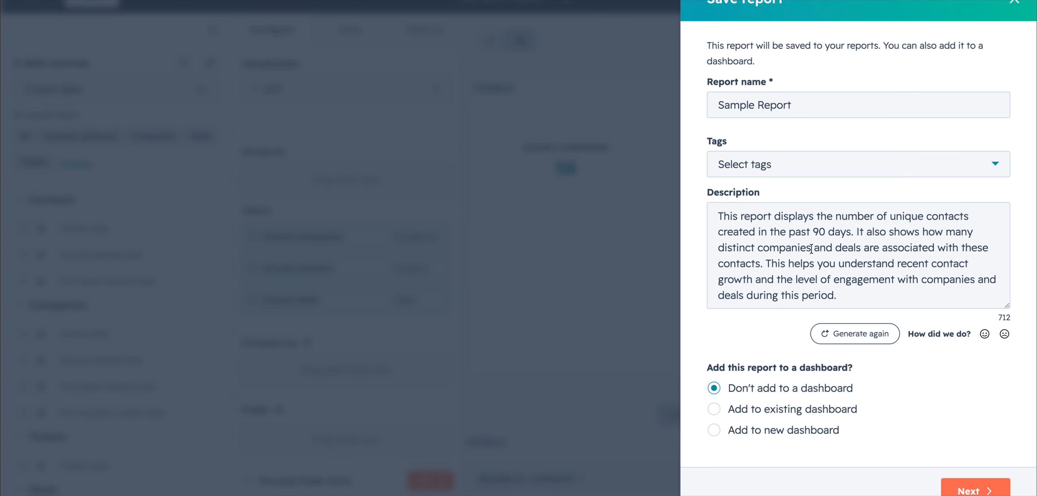
- Read through the generated description of Sample Report in the save form
scroll(756, 227, "up", 1)
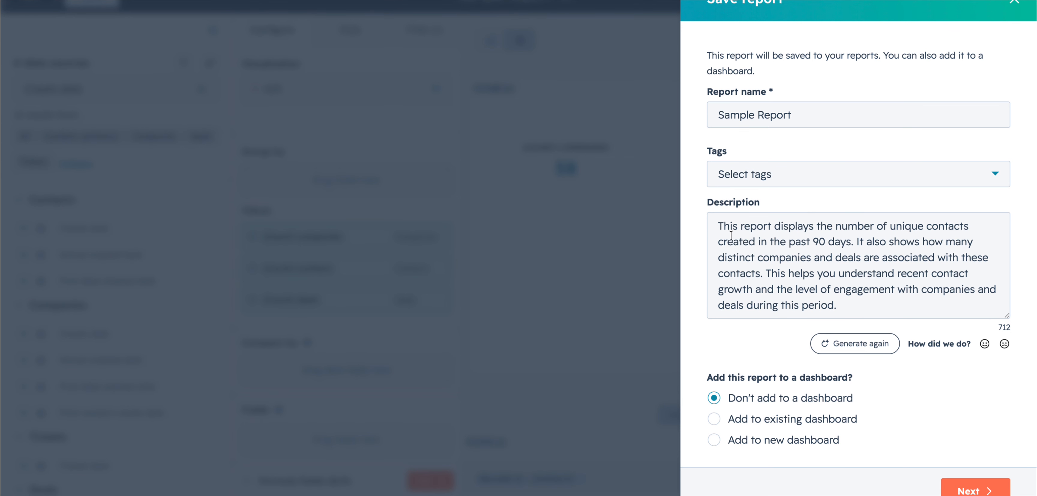
left_click_drag(723, 226, 849, 308)
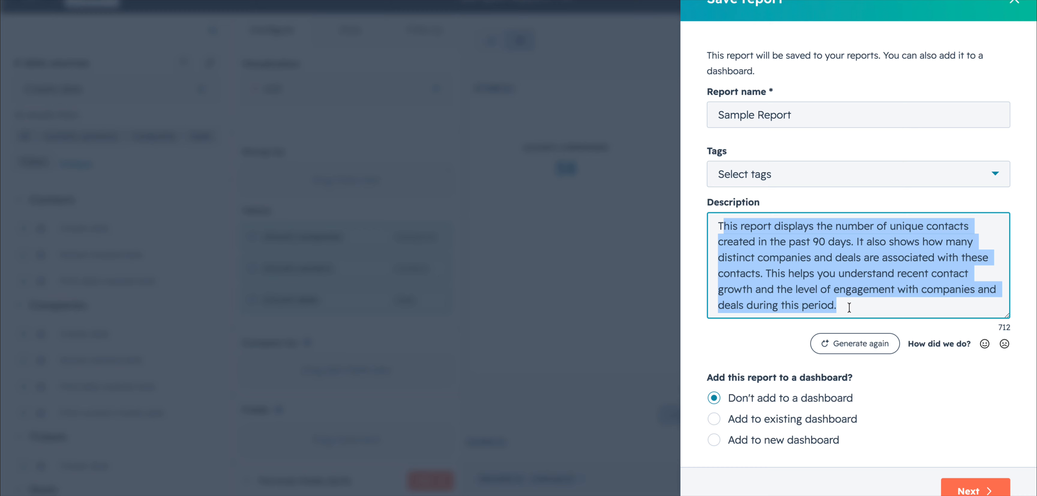
left_click(866, 241)
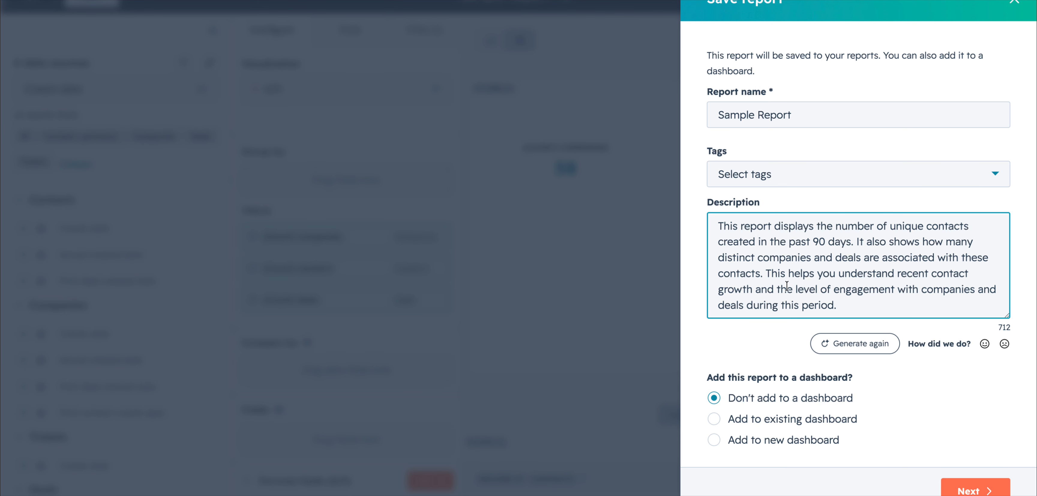
- Compare the report's access options for everyone and for specific users and teams, and save it as Private to owner (me)
left_click(982, 490)
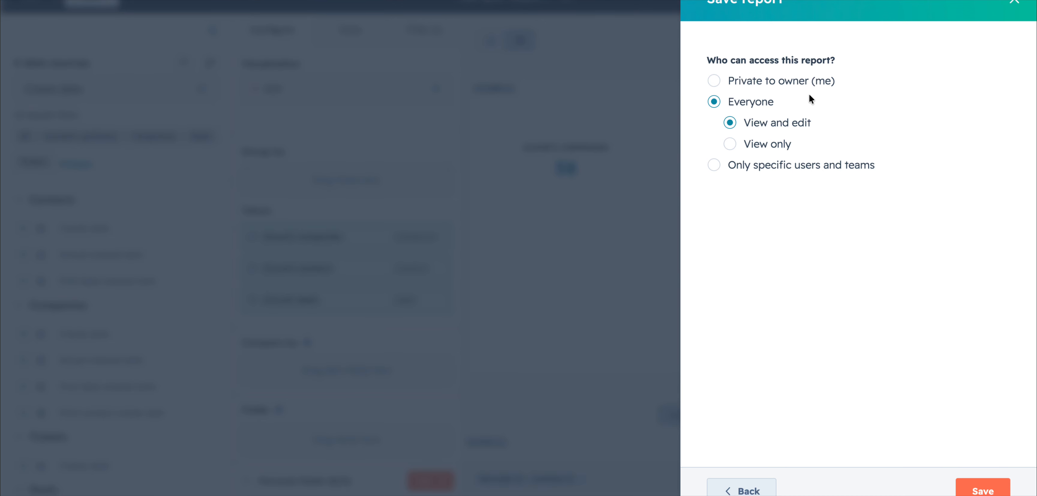
left_click(795, 84)
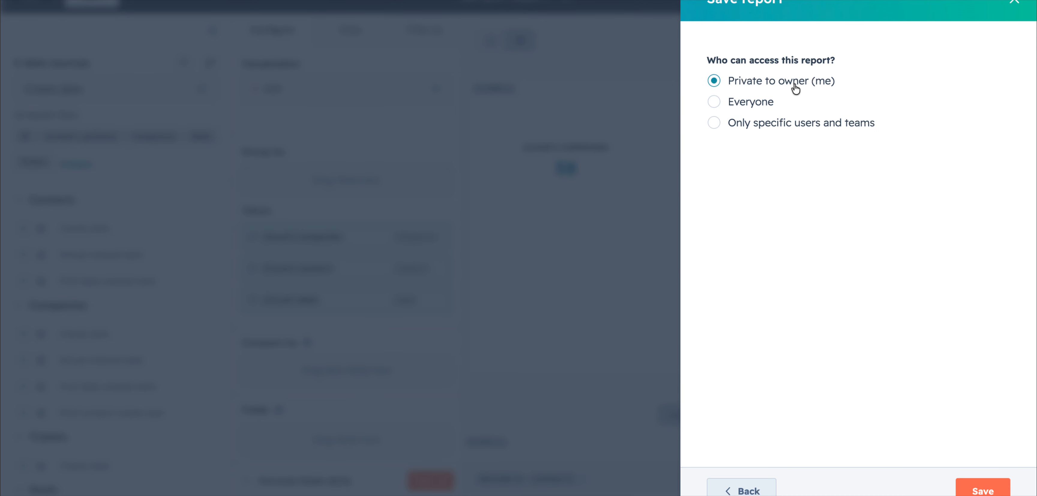
left_click(758, 102)
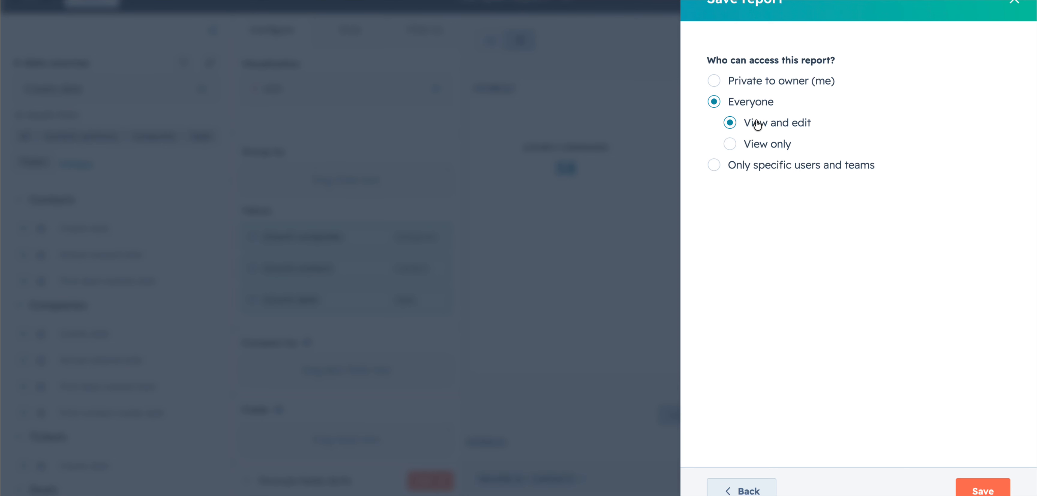
left_click(755, 147)
left_click(747, 169)
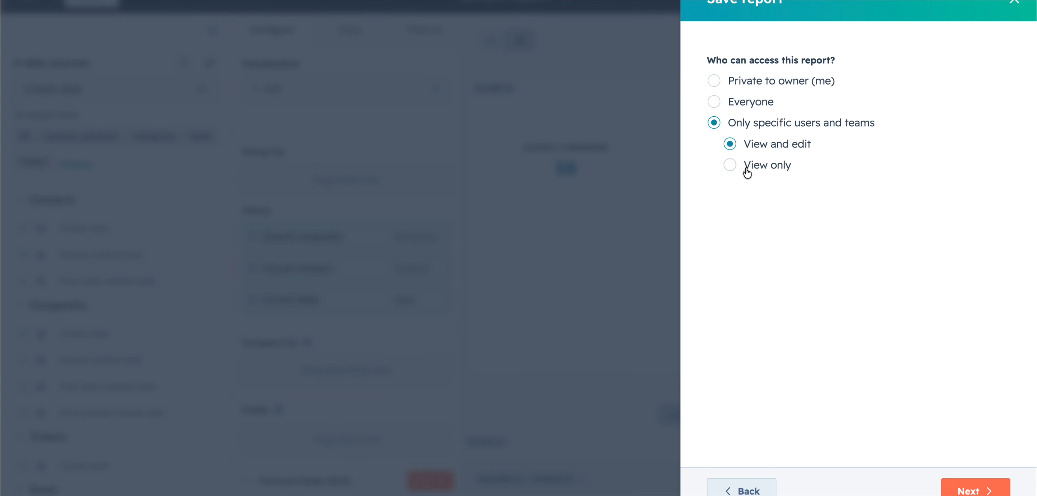
left_click(748, 104)
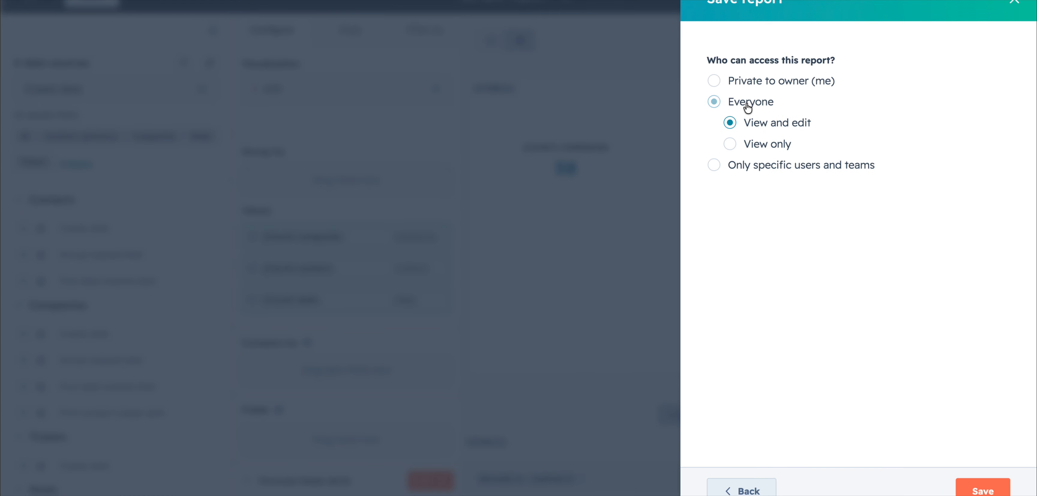
left_click(750, 84)
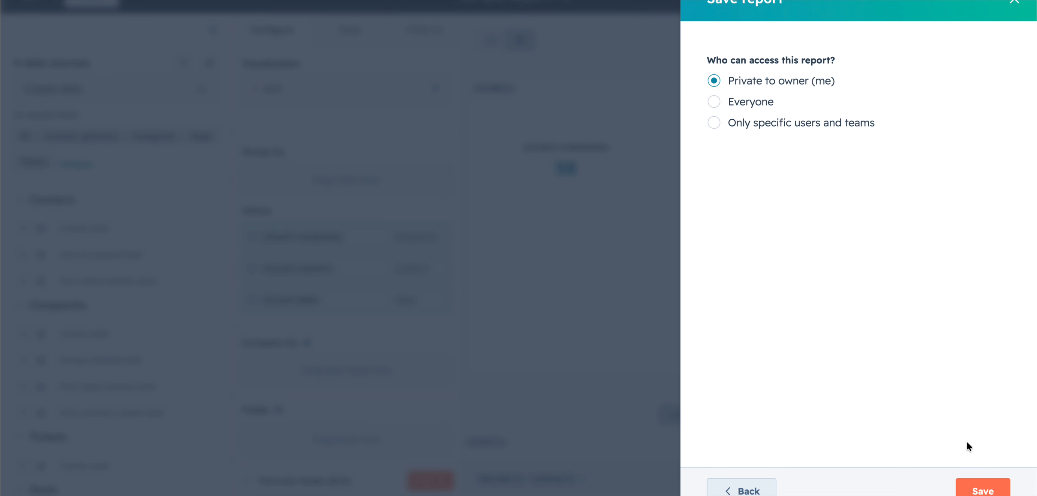
left_click(976, 489)
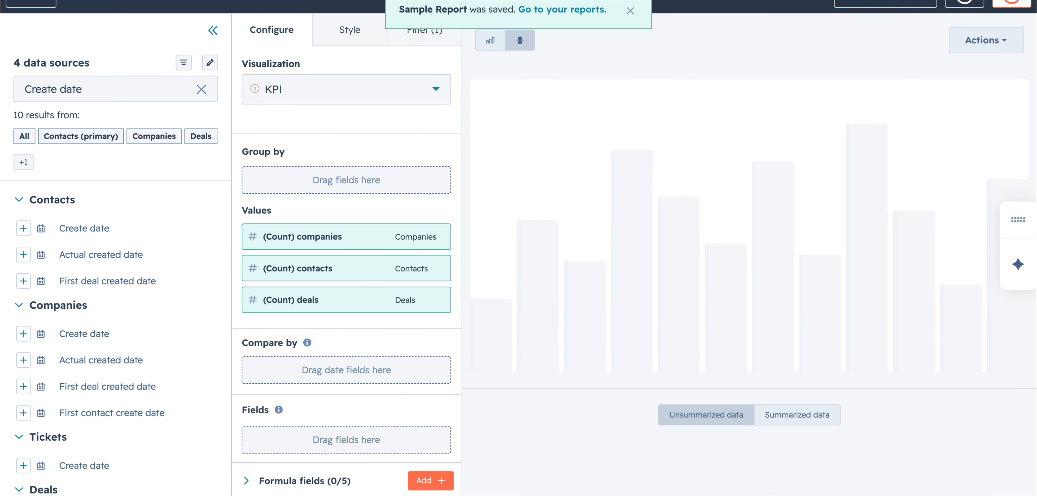
- Go to the saved reports and look through the existing dashboards in My dashboards
left_click(586, 15)
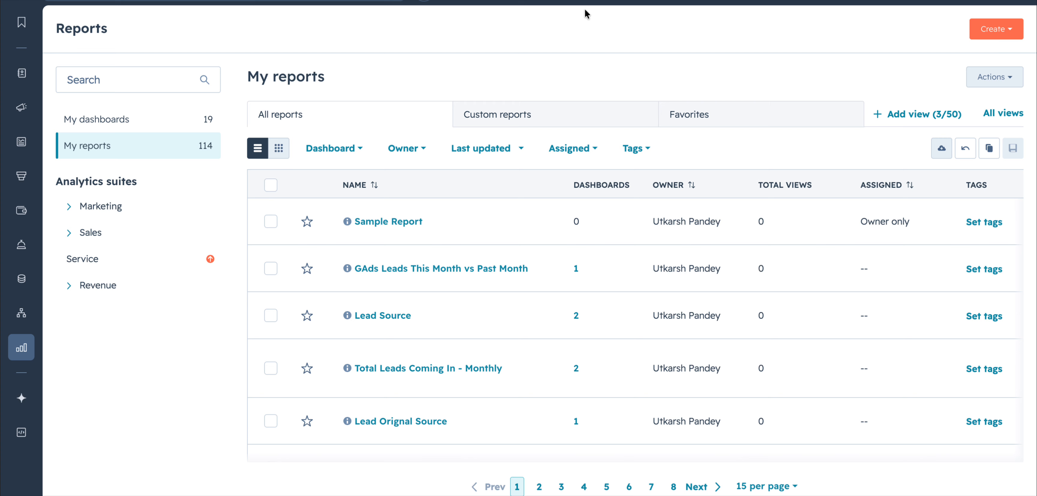
left_click(177, 121)
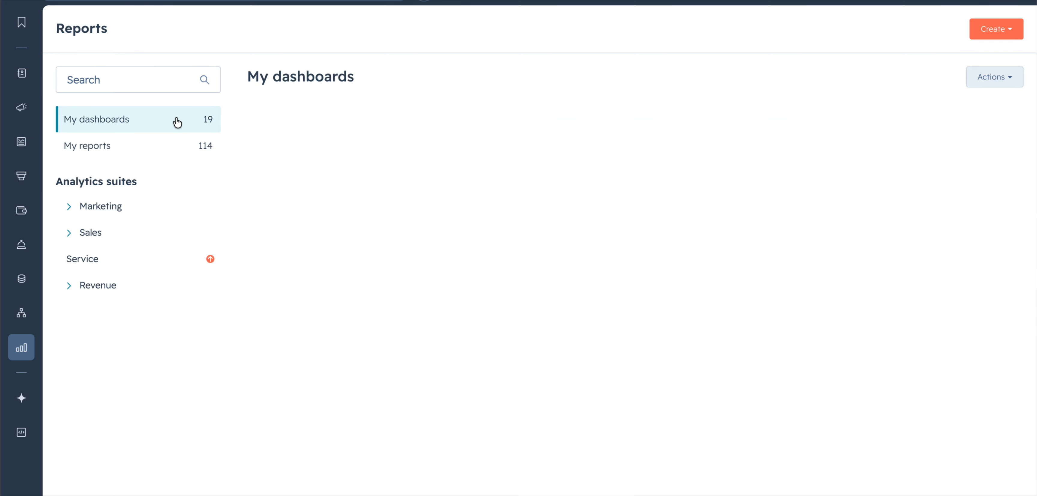
scroll(398, 286, "down", 10)
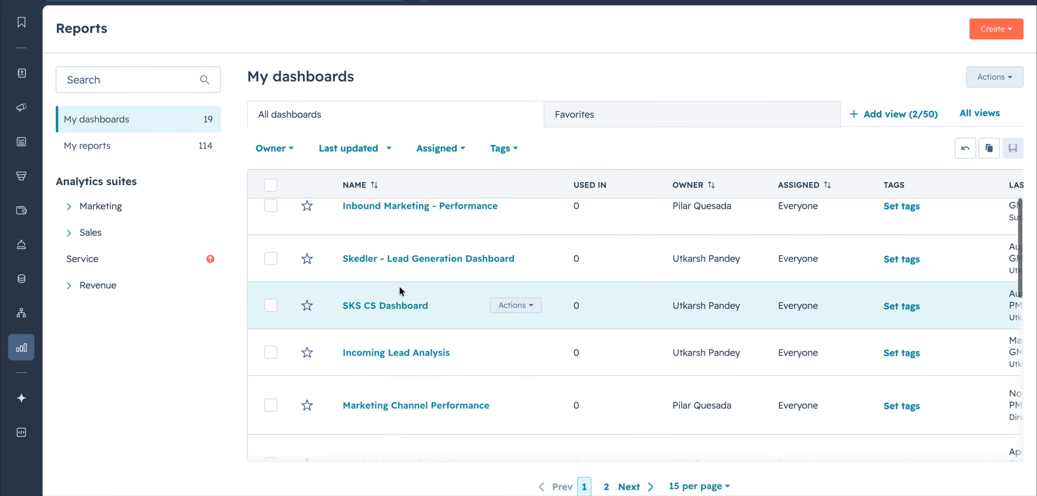
scroll(400, 287, "up", 6)
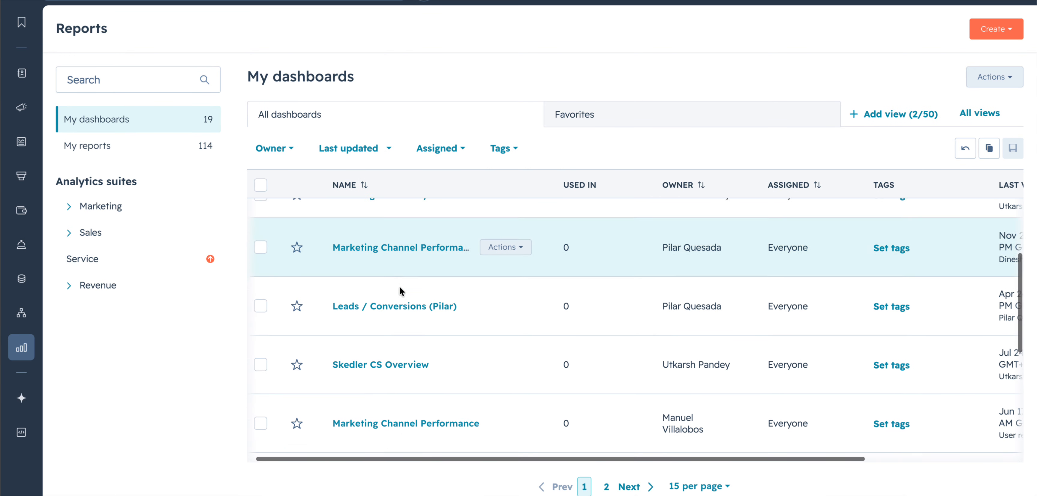
scroll(362, 266, "up", 5)
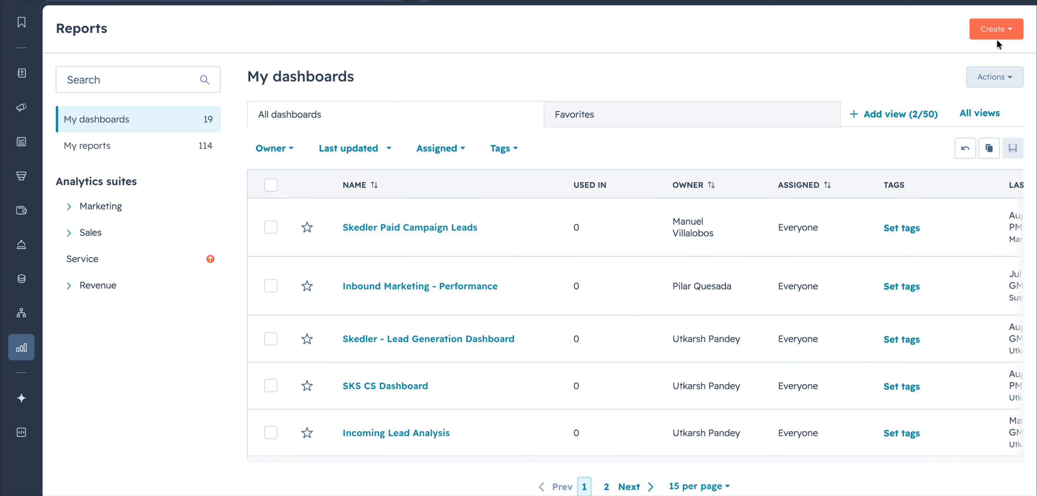
- Start creating a dashboard and look over the suggested templates and the full template list
left_click(997, 37)
left_click(978, 59)
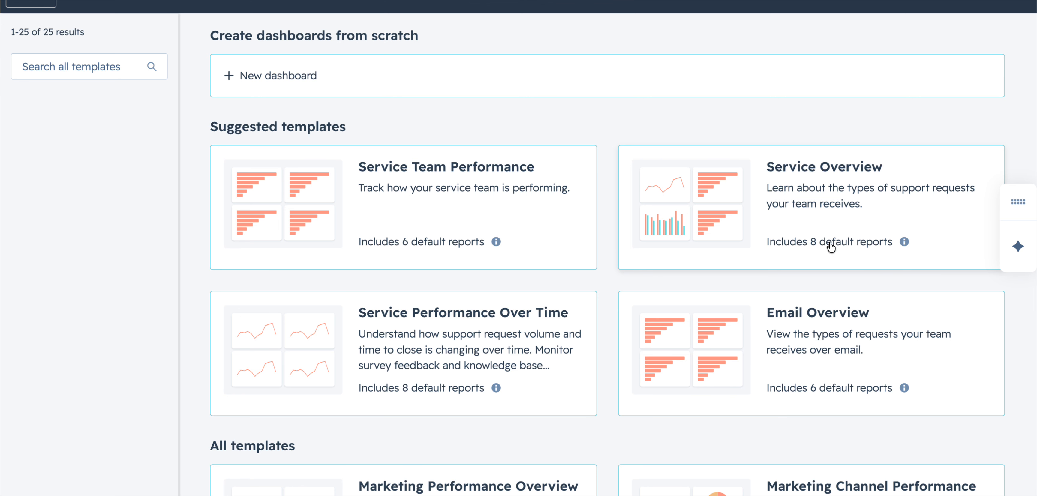
scroll(831, 247, "down", 2)
scroll(831, 246, "up", 2)
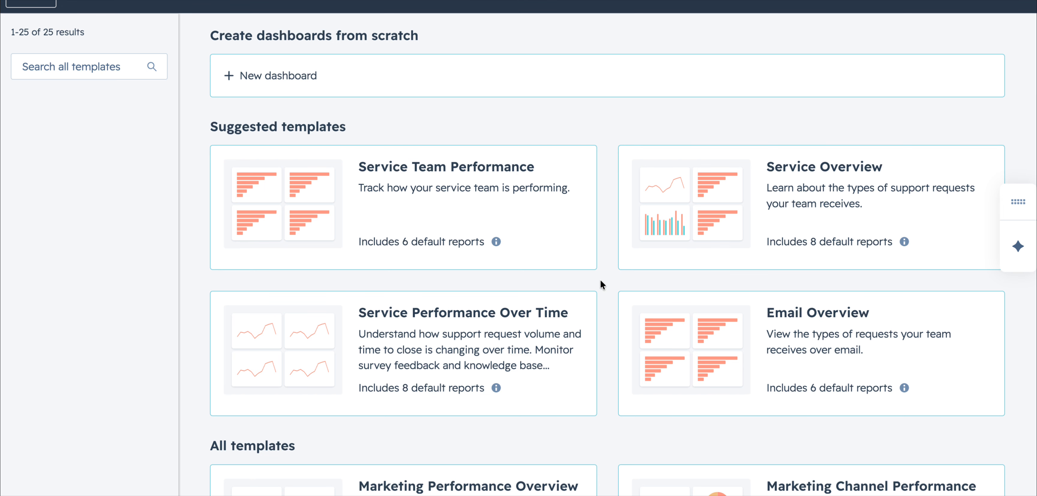
scroll(600, 281, "down", 4)
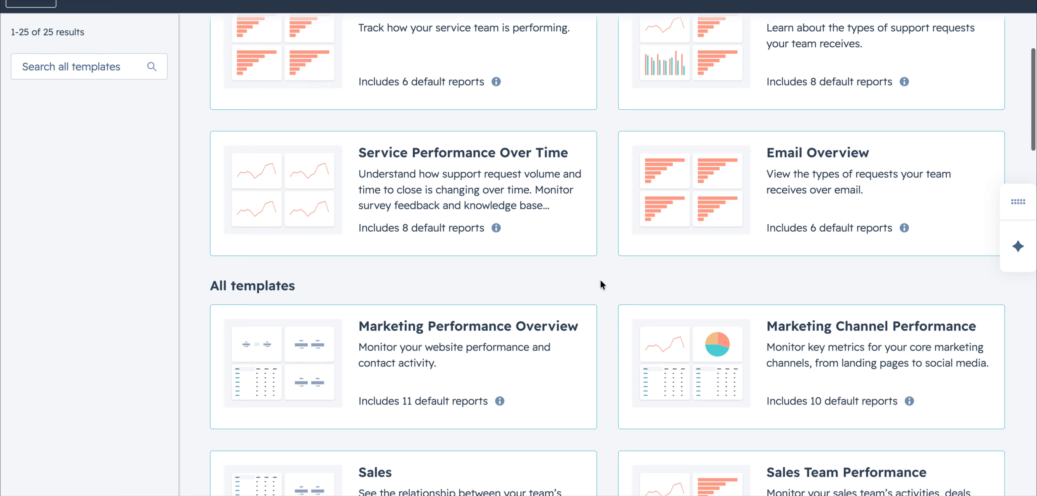
scroll(600, 281, "up", 2)
scroll(599, 279, "up", 2)
- Start a new dashboard from scratch and name it Test dash
left_click(456, 78)
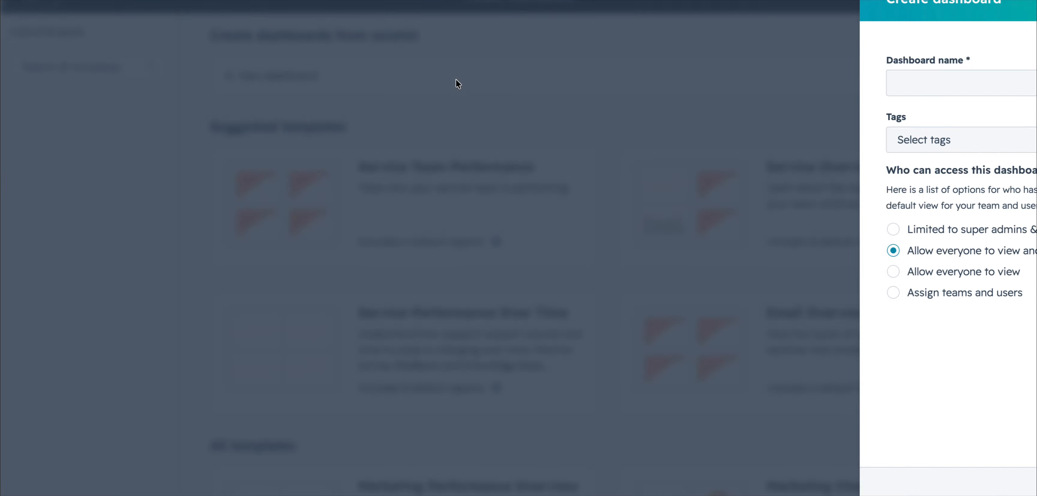
left_click(730, 75)
type("Tesdt")
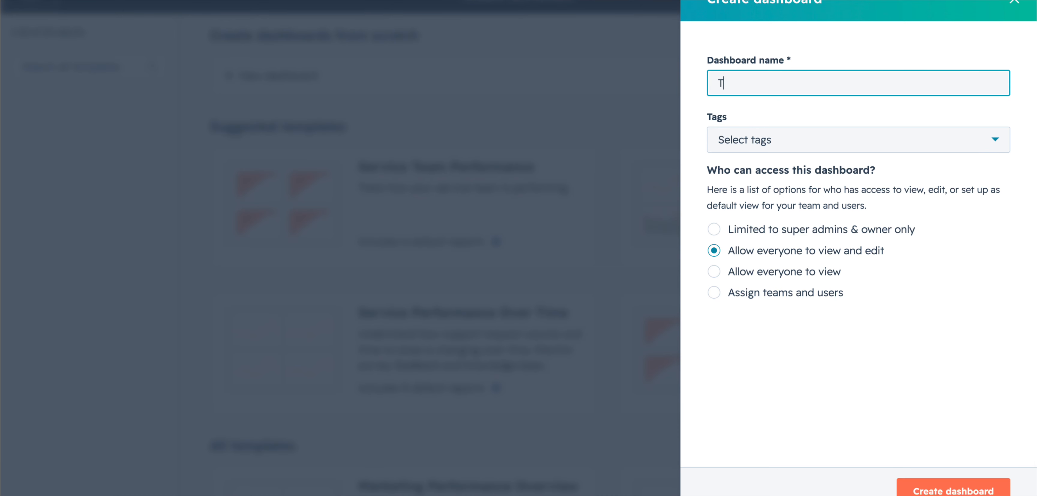
key("BackSpace")
key("BackSpace")
type("t dash")
- Try the dashboard's access options, choose Allow everyone to view, and create the dashboard
left_click(818, 228)
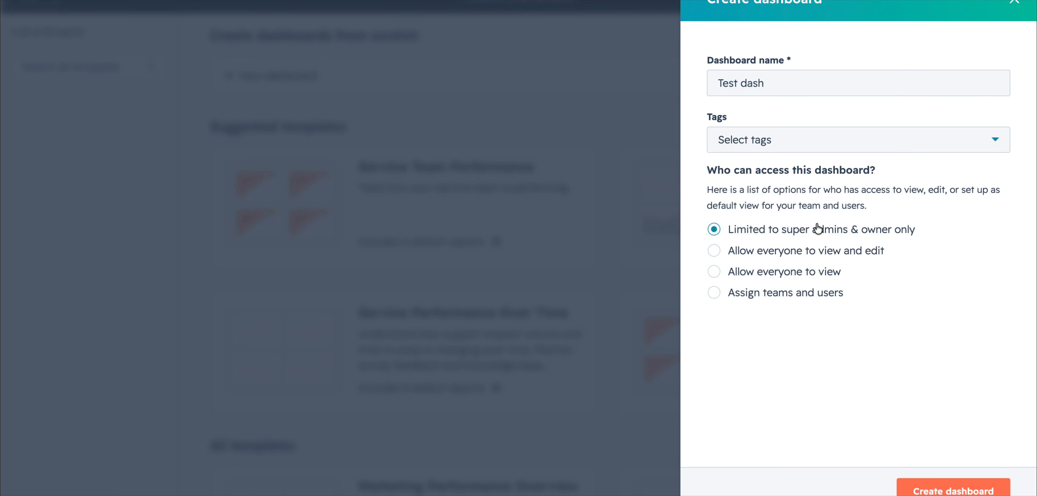
left_click(810, 256)
left_click(799, 274)
left_click(798, 299)
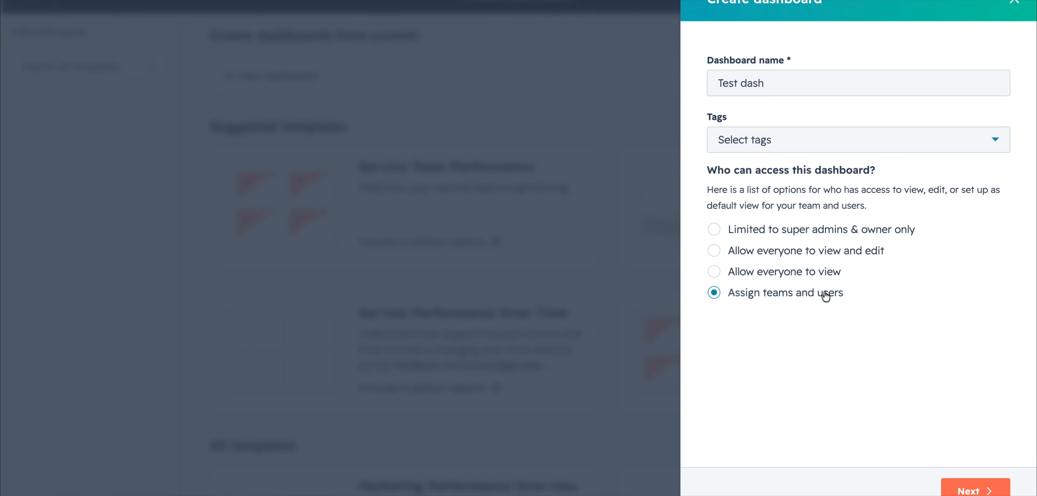
left_click(789, 273)
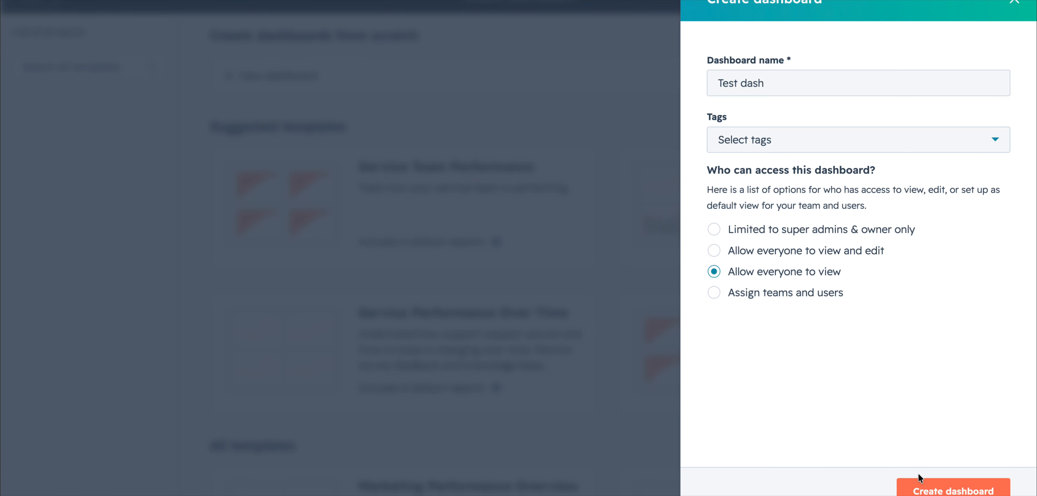
left_click(922, 489)
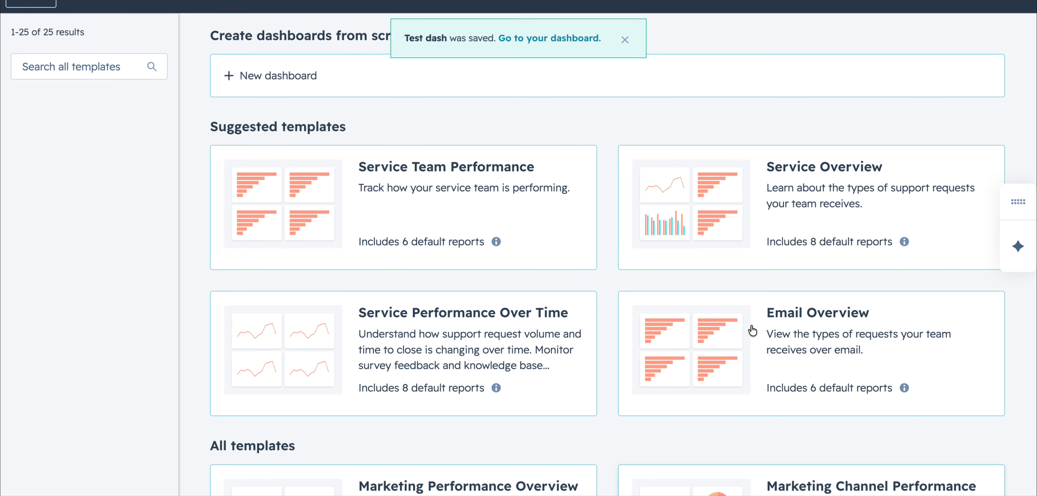
- Add Sample Report to the Test dash dashboard under the dashboard's access rules and widen its tile to four grid columns
left_click(567, 38)
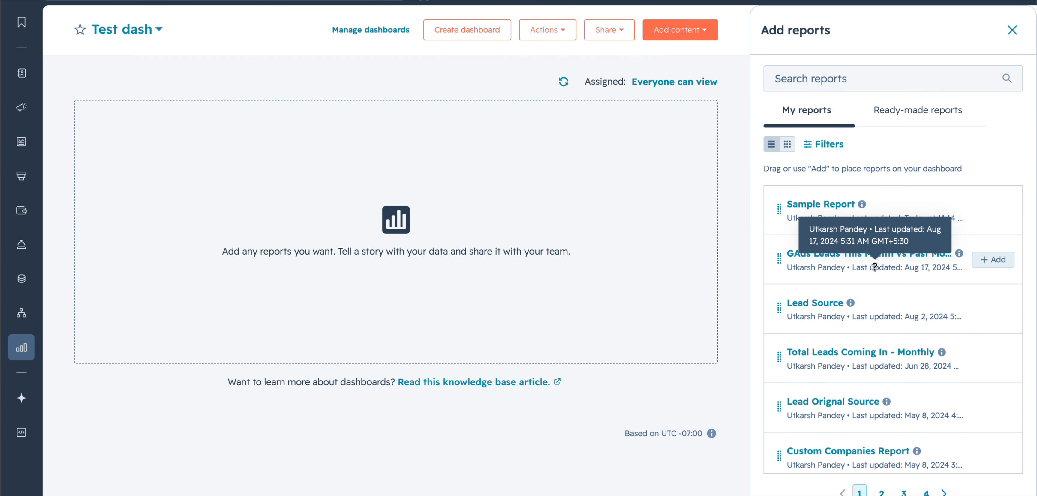
scroll(874, 266, "down", 1)
scroll(874, 265, "down", 5)
scroll(874, 265, "up", 5)
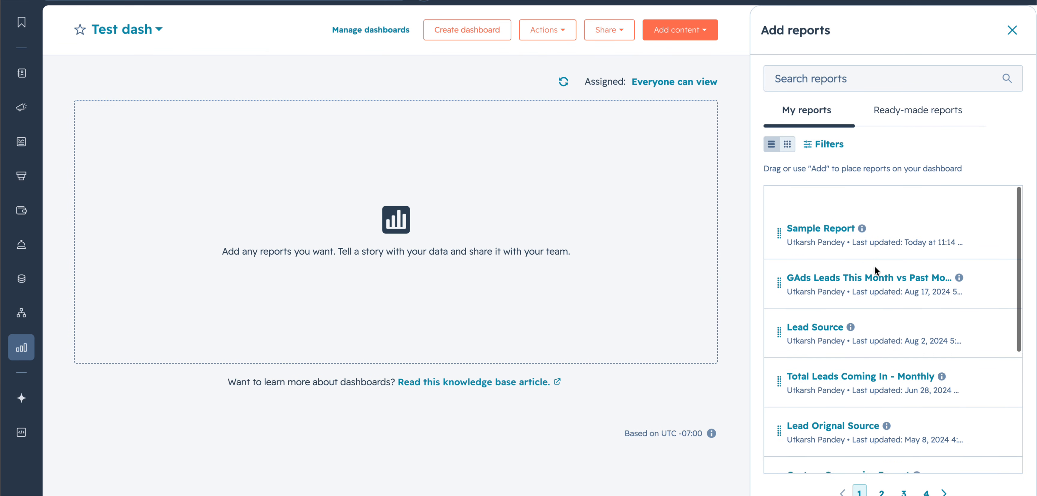
left_click(990, 213)
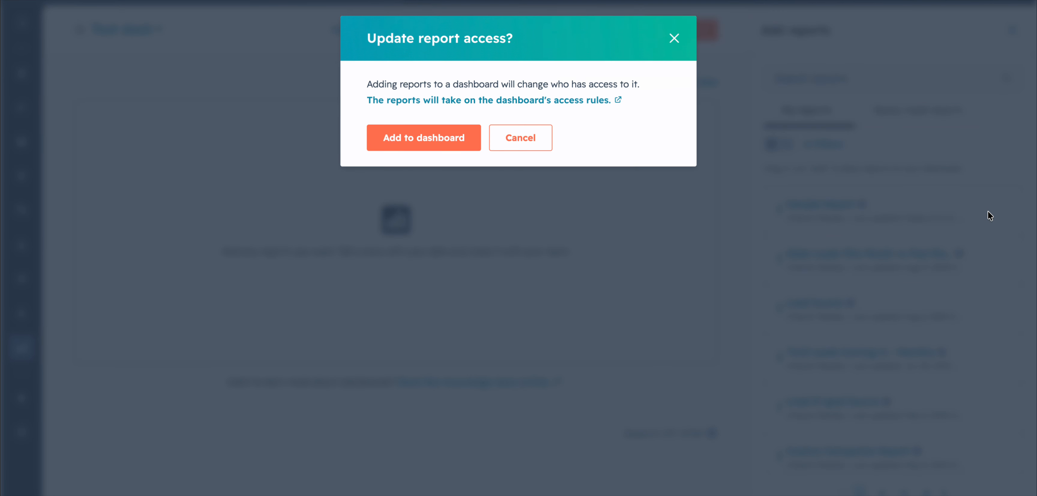
left_click(459, 140)
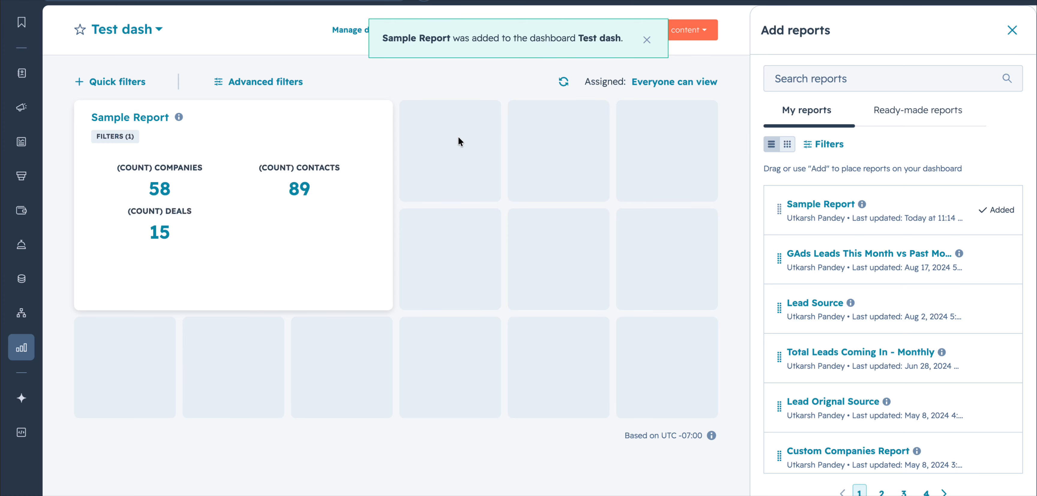
left_click_drag(390, 307, 495, 289)
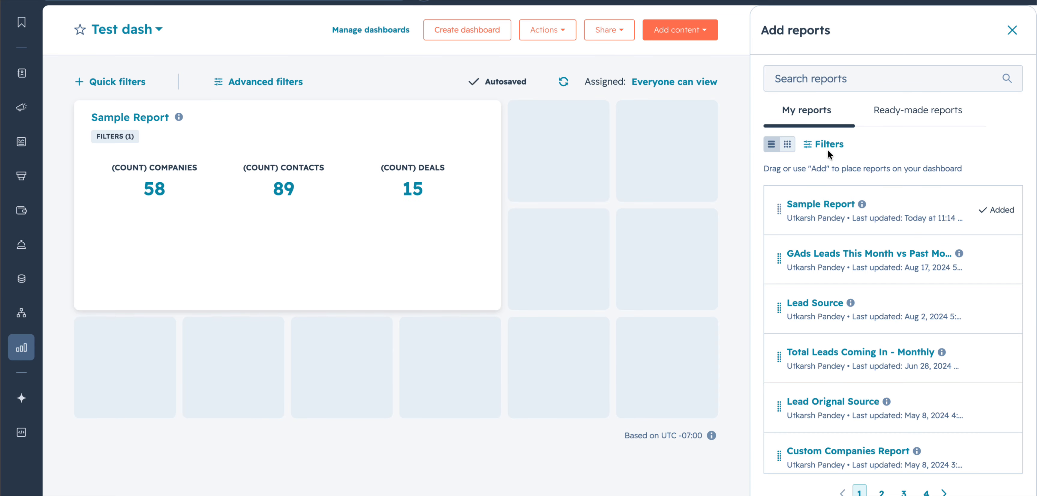
- Add the ready-made report Average time to convert created contacts into closed deals by source to the dashboard
left_click(910, 115)
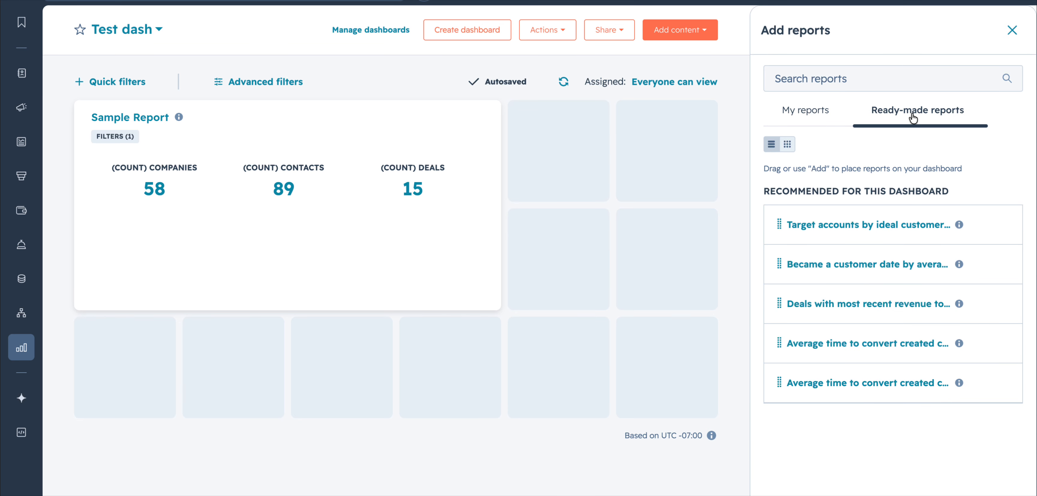
mouse_move(907, 226)
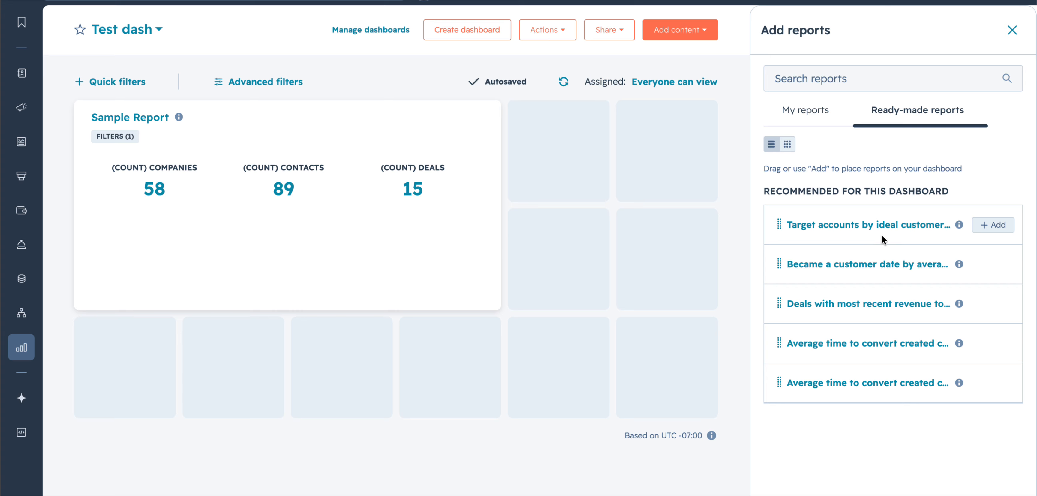
mouse_move(865, 308)
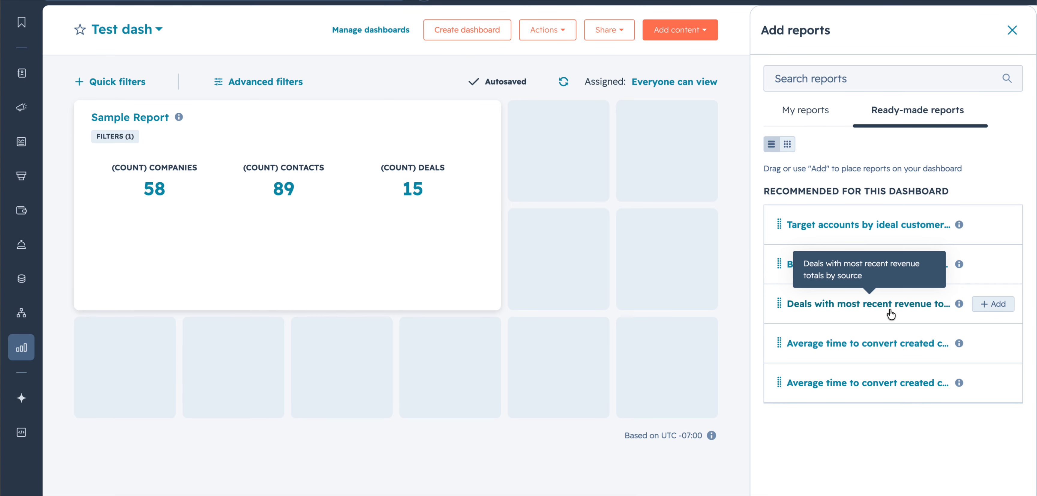
mouse_move(908, 344)
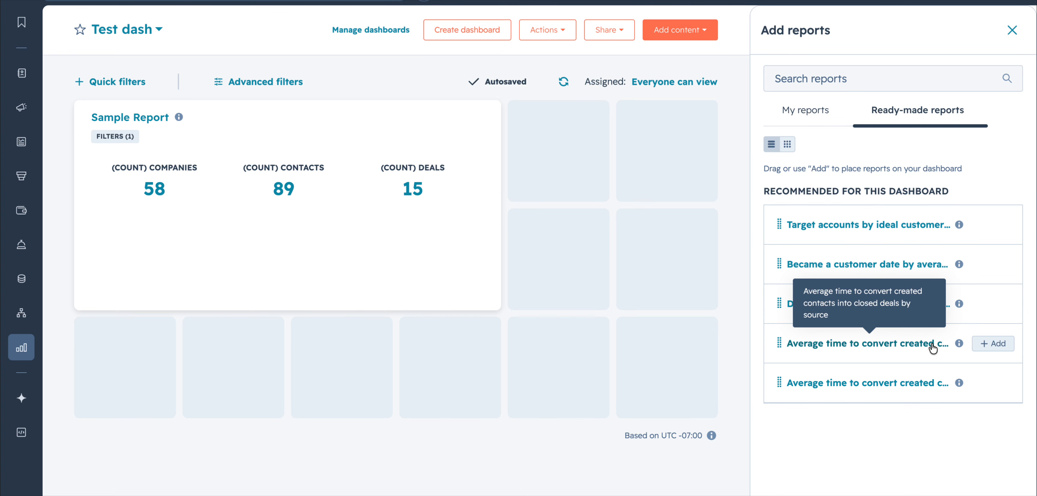
left_click(986, 342)
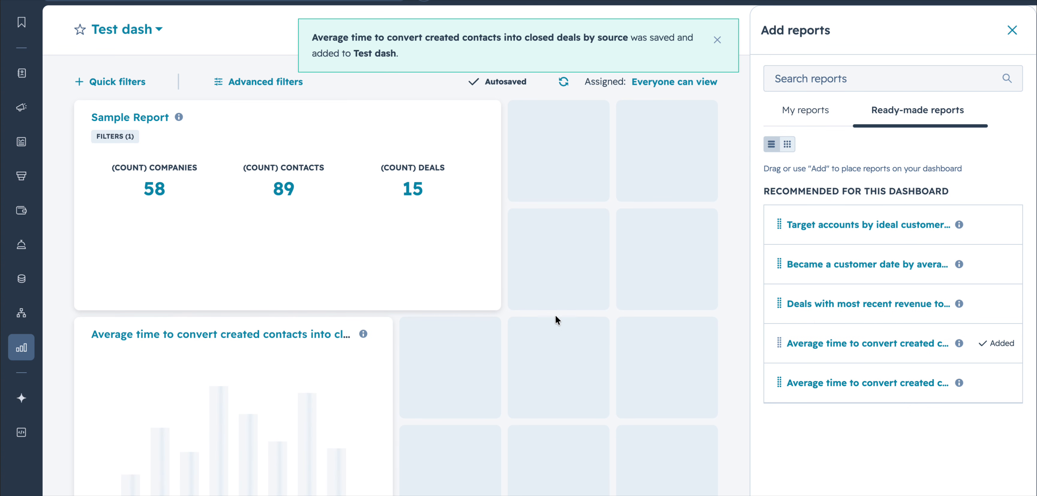
- Widen the average conversion time report's tile to four grid columns and finish adding reports
scroll(555, 316, "down", 2)
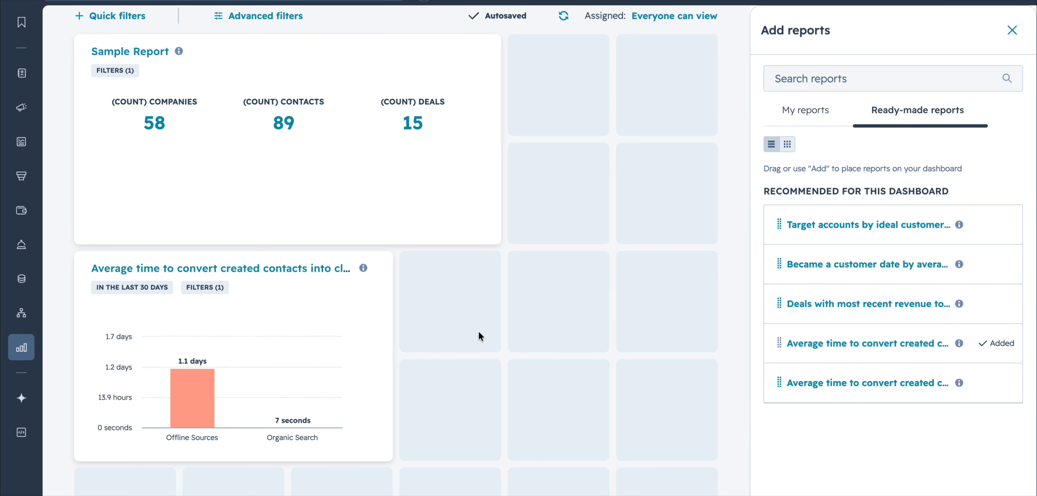
scroll(479, 336, "down", 1)
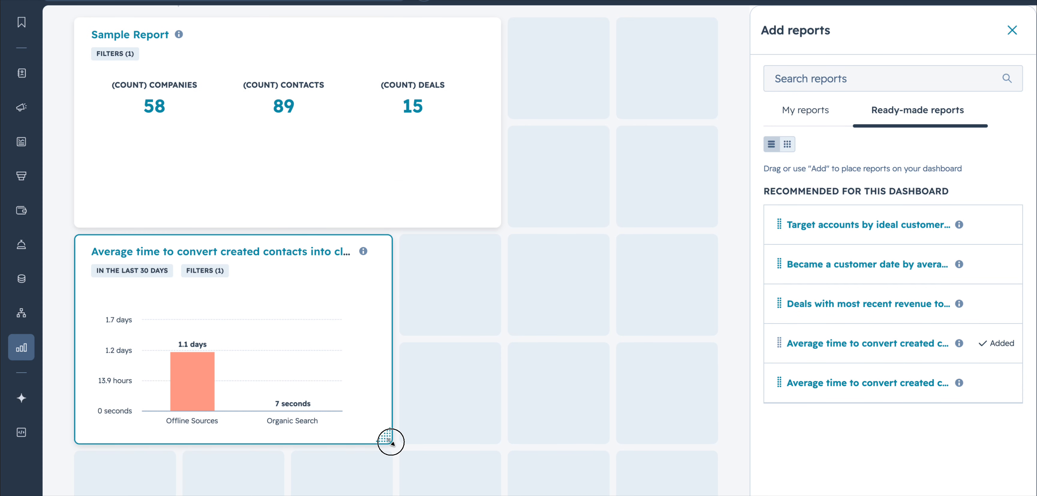
left_click_drag(390, 442, 503, 444)
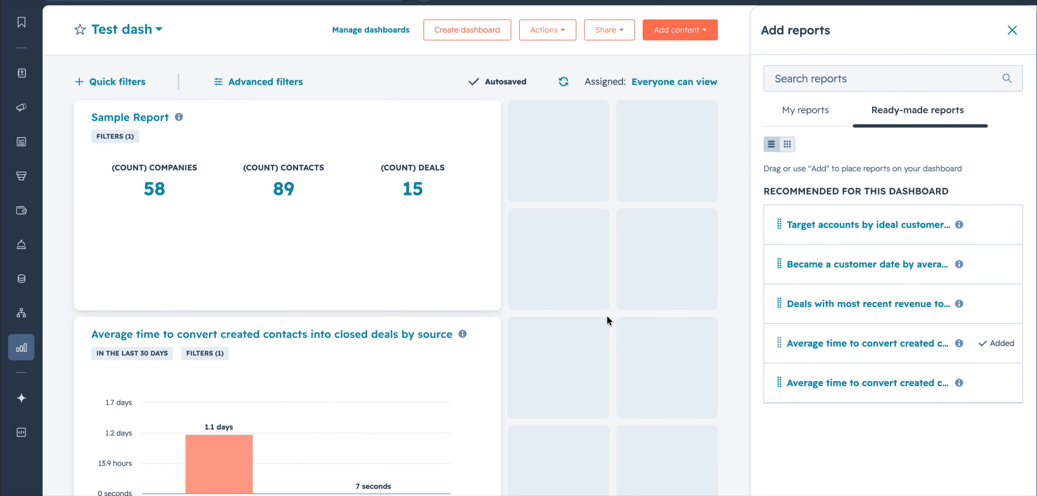
left_click(1012, 35)
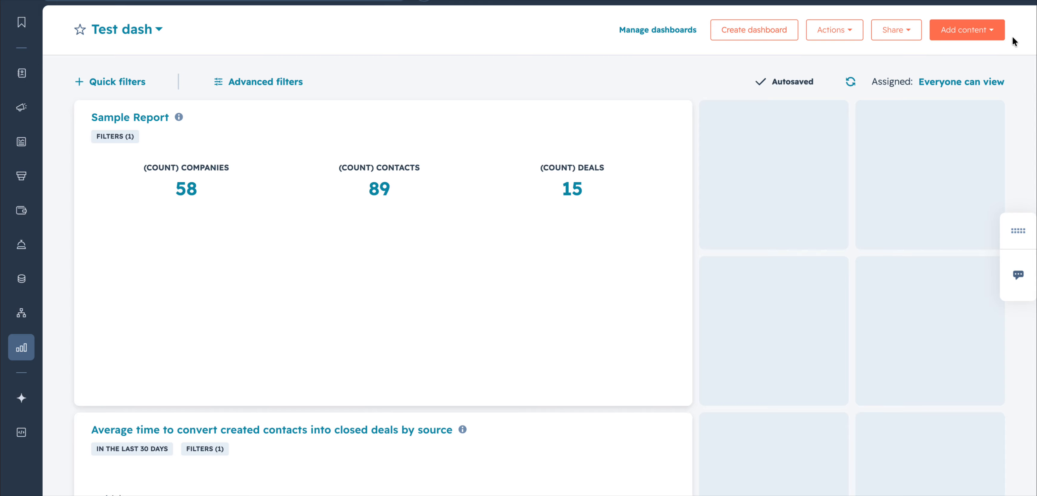
scroll(748, 195, "down", 1)
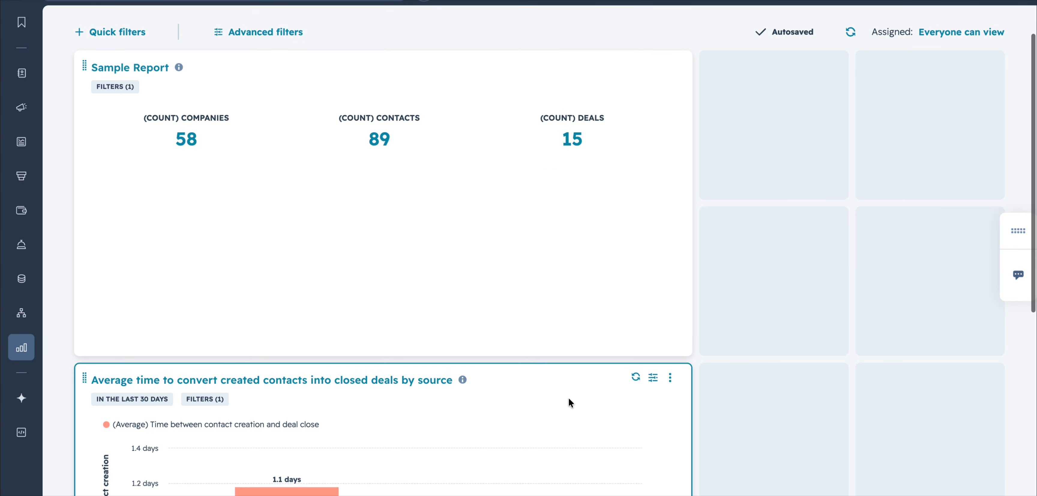
left_click_drag(559, 415, 887, 145)
left_click(792, 292)
scroll(792, 292, "up", 1)
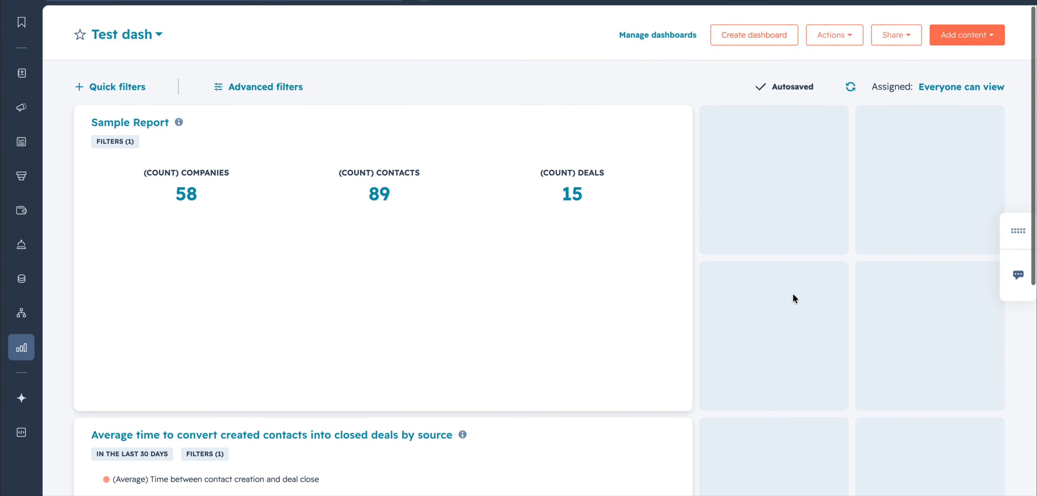
- Add a Date range quick filter to the dashboard
left_click(122, 82)
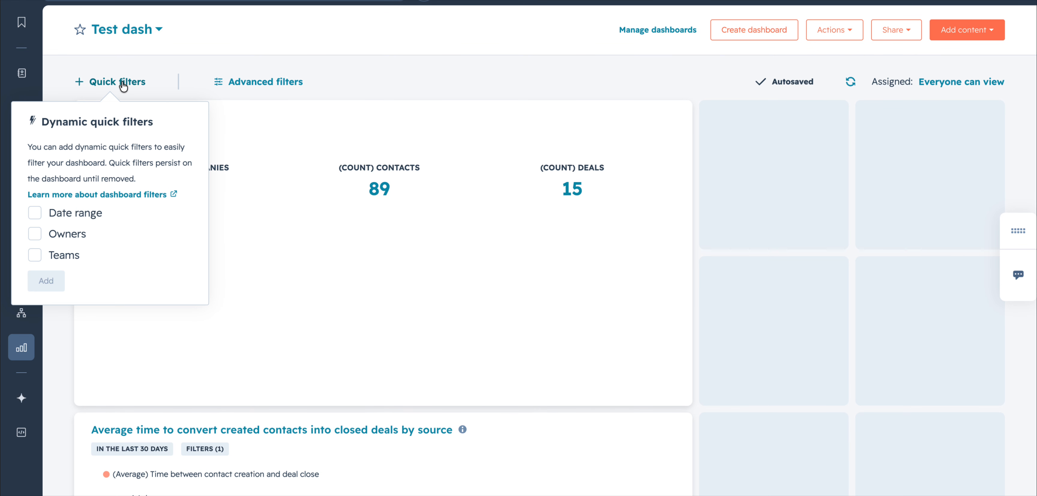
left_click(83, 216)
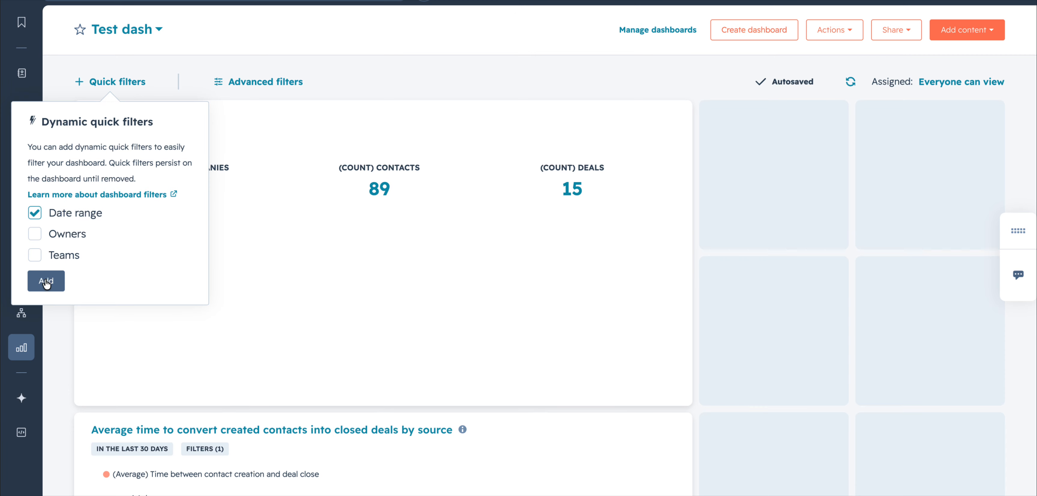
left_click(46, 281)
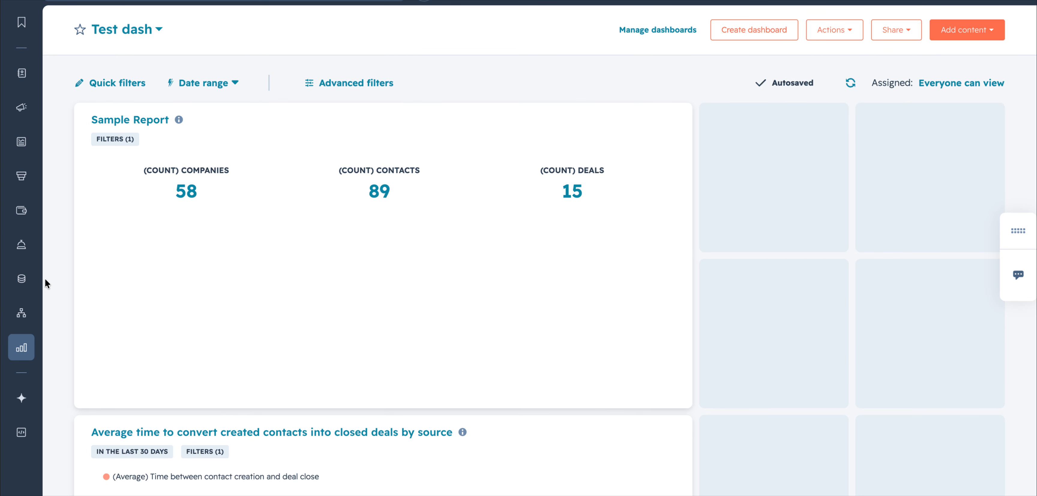
- Set the Date range quick filter to is This month, apply it and check both filtered reports
left_click(198, 88)
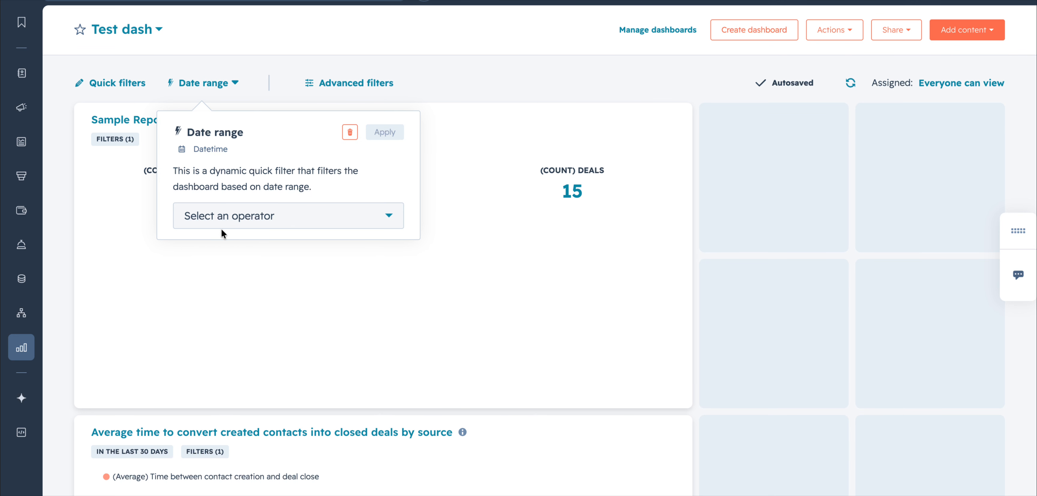
left_click(226, 221)
left_click(224, 247)
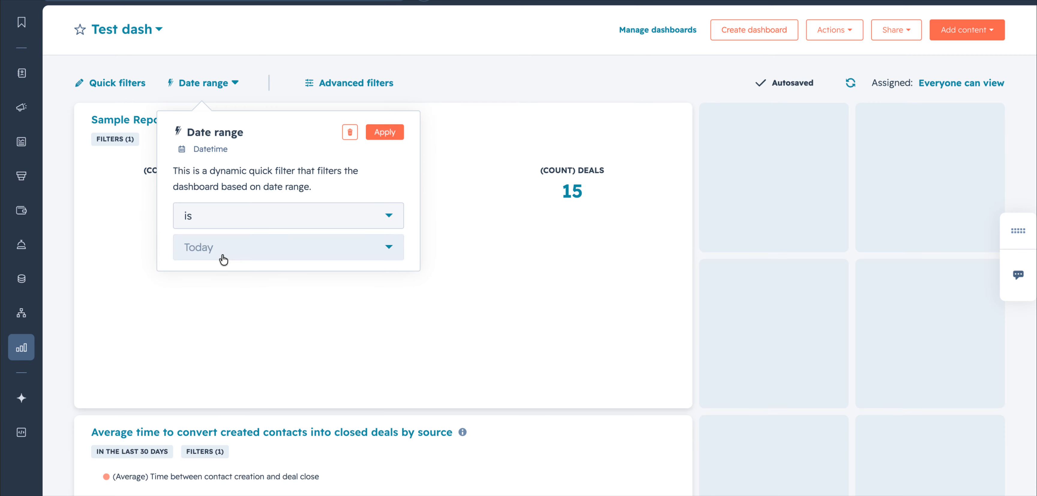
left_click(227, 248)
scroll(227, 411, "down", 2)
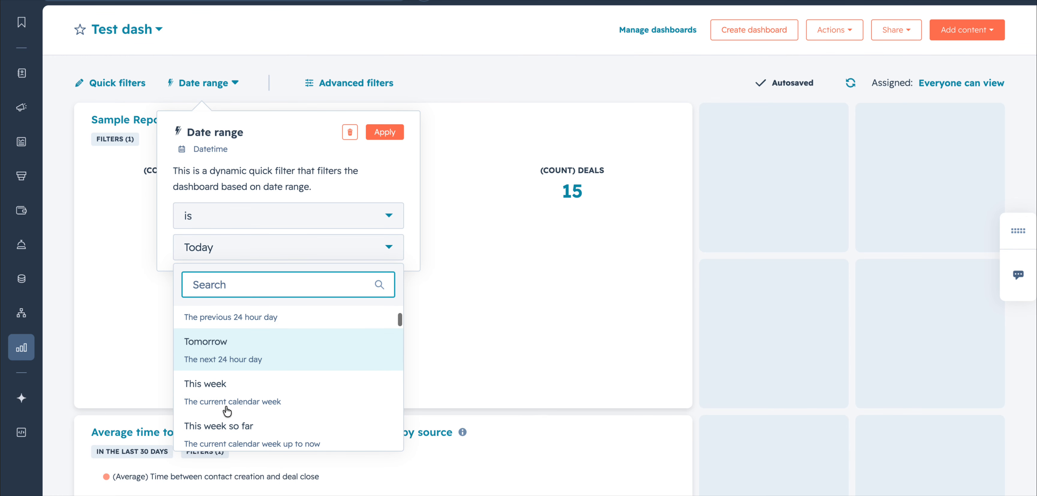
scroll(225, 430, "down", 3)
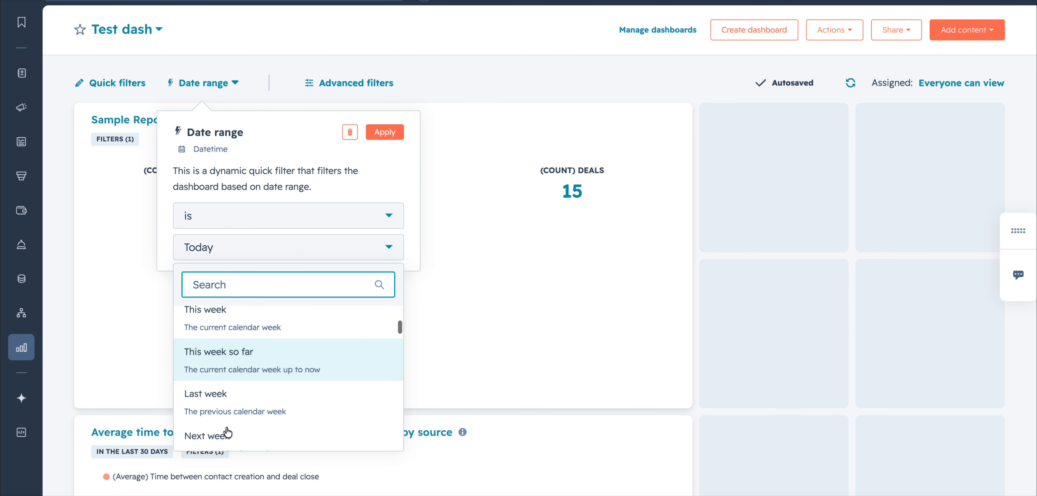
scroll(227, 412, "down", 3)
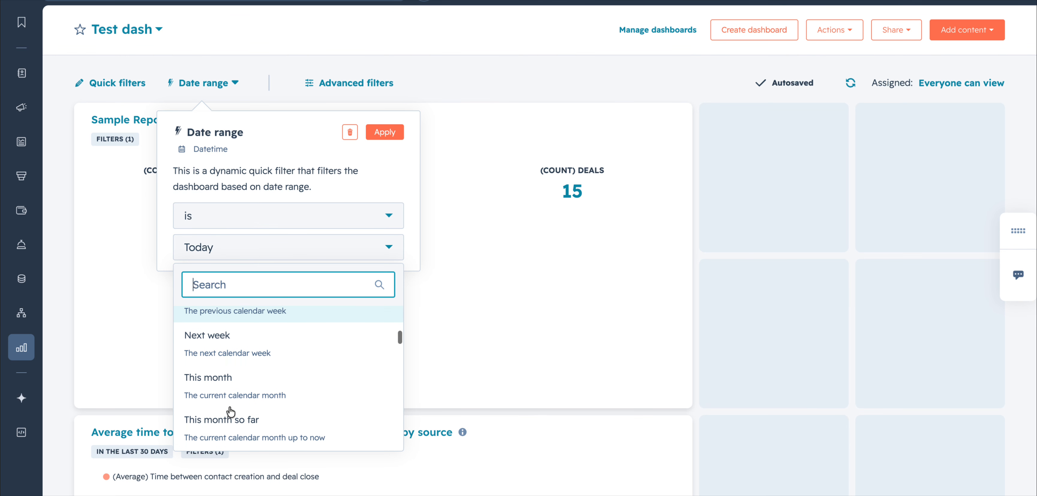
left_click(228, 381)
left_click(379, 134)
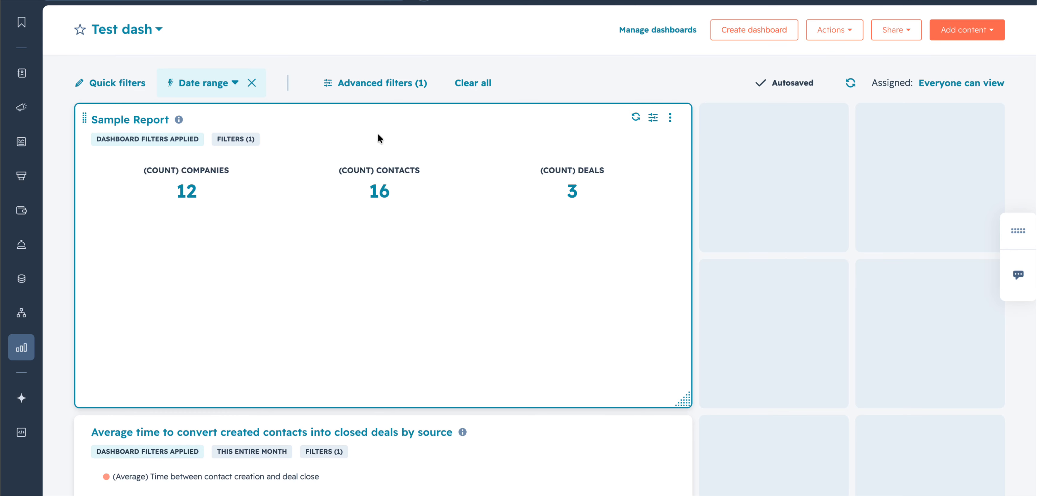
scroll(378, 135, "down", 5)
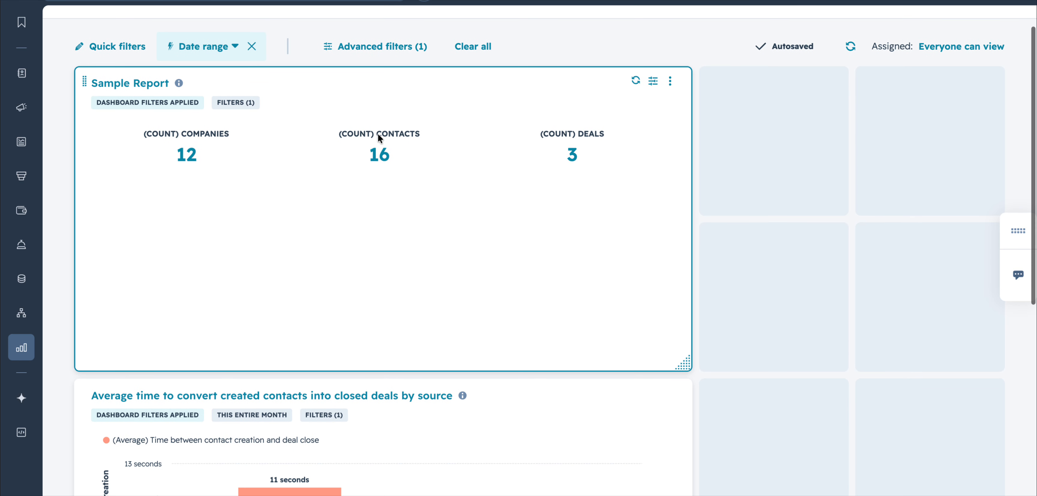
scroll(377, 135, "down", 2)
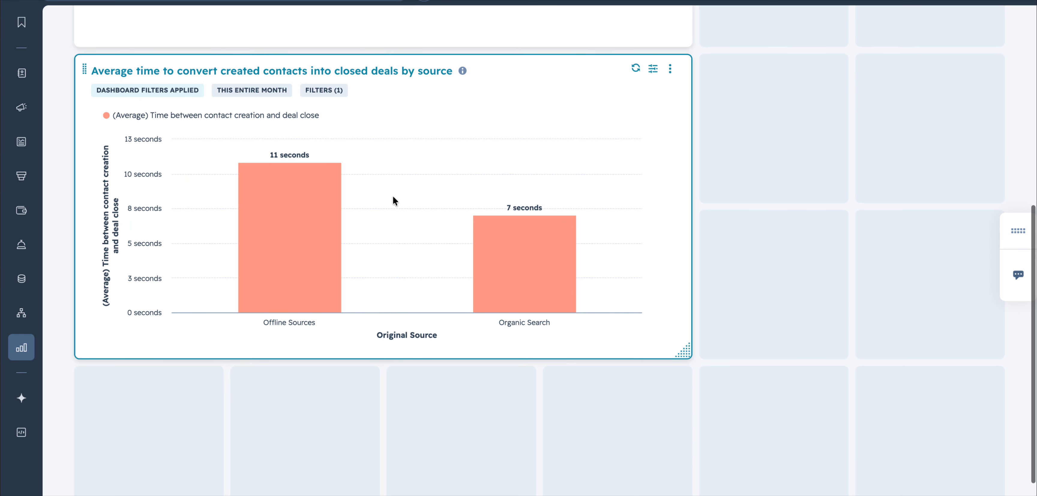
scroll(393, 200, "up", 7)
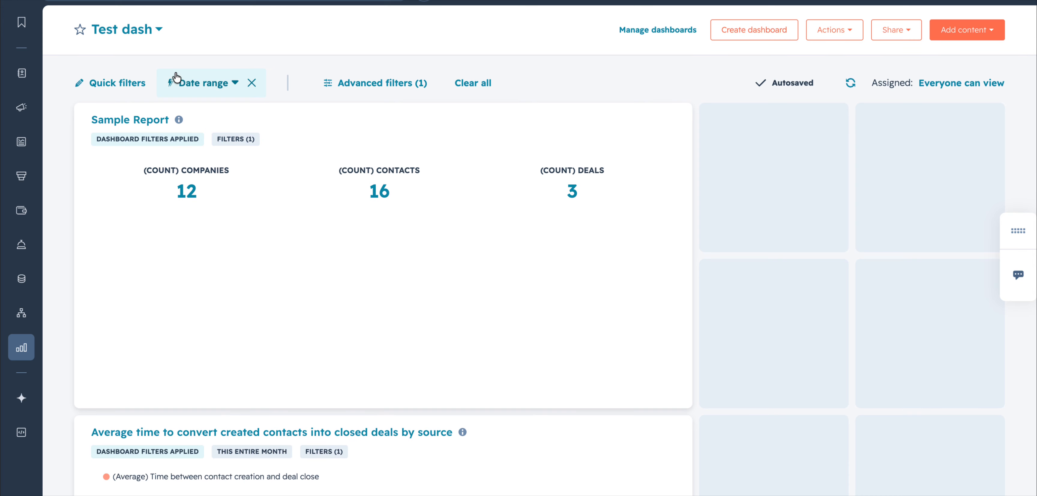
- Add an Owners quick filter to the dashboard
left_click(137, 85)
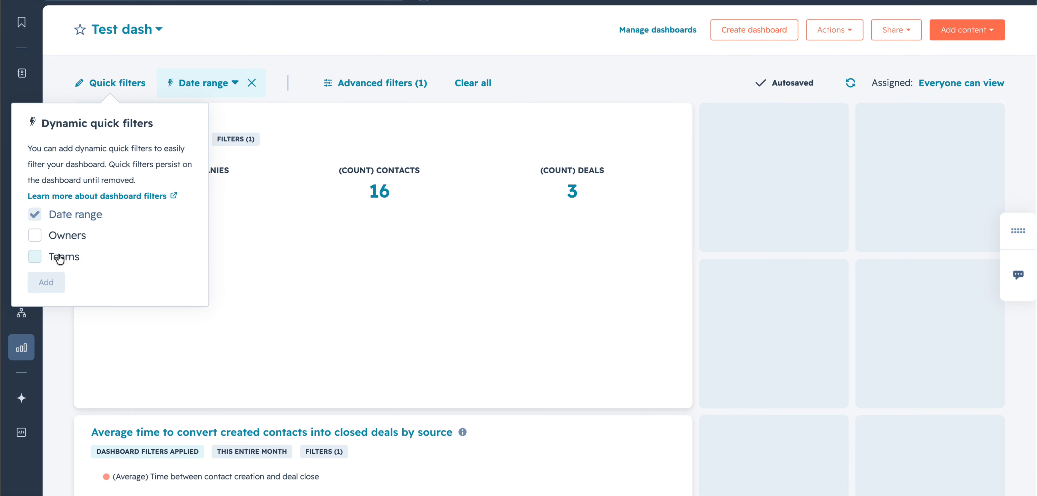
left_click(64, 236)
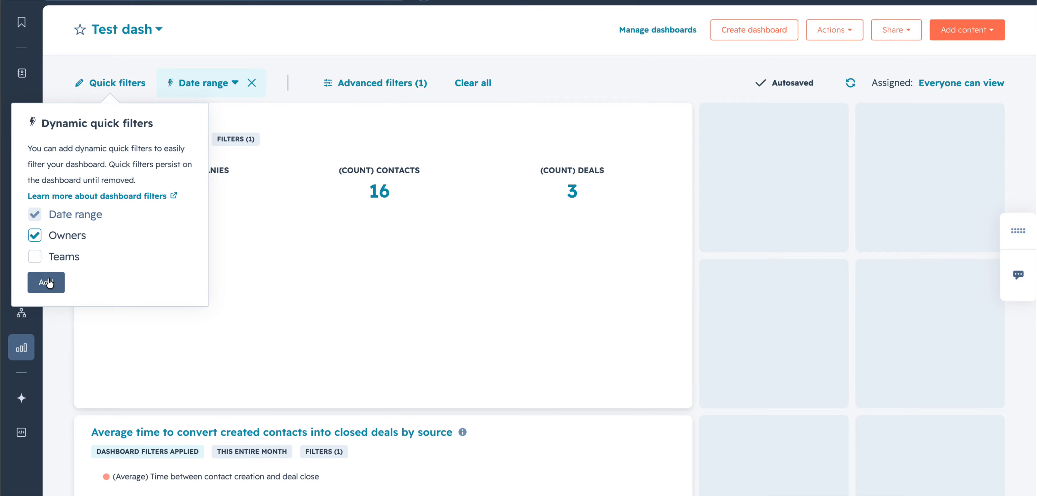
left_click(48, 282)
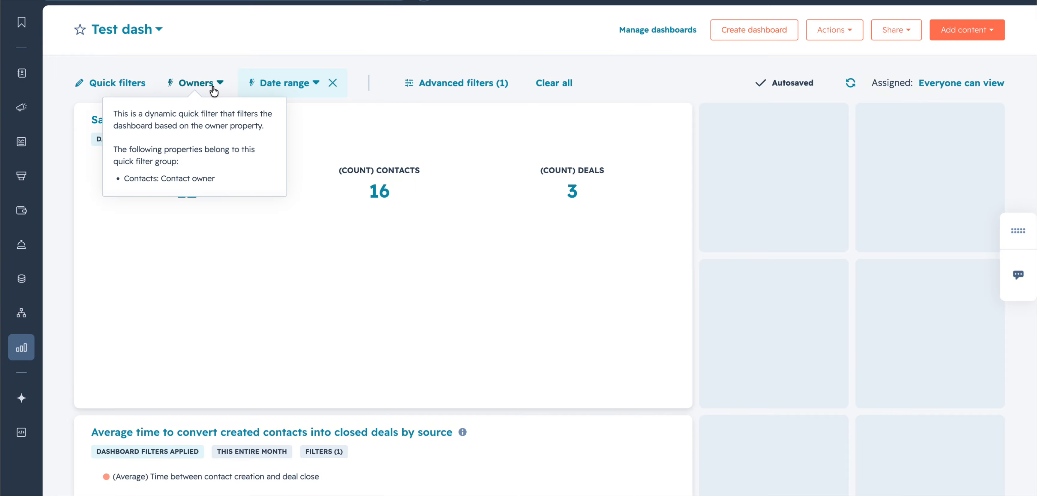
- Examine the advanced filter properties and data sources, search the properties for region, and leave without adding a filter
left_click(461, 84)
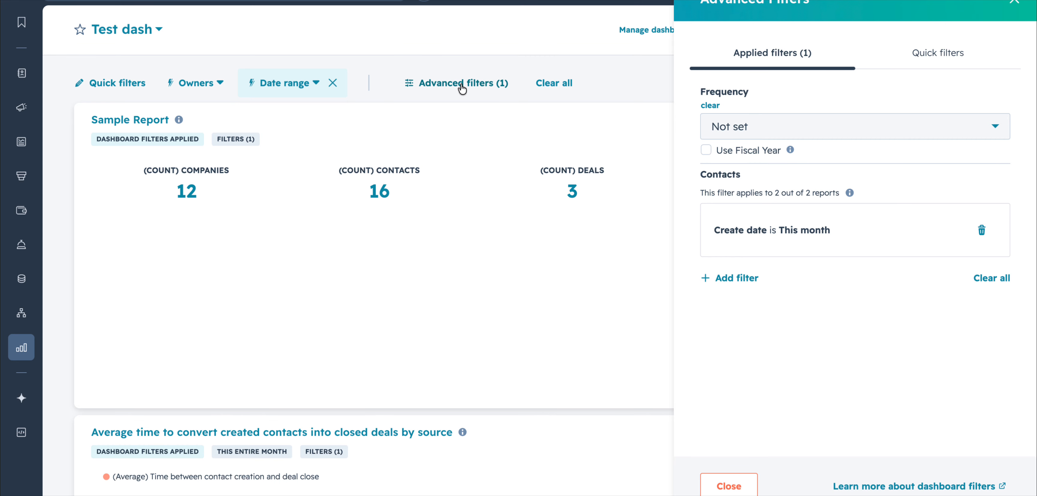
left_click(734, 278)
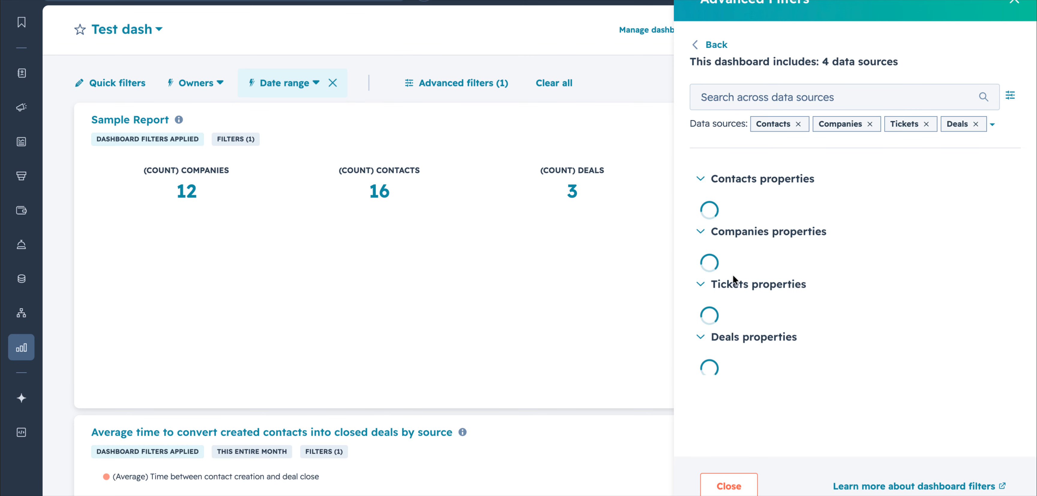
scroll(732, 278, "down", 10)
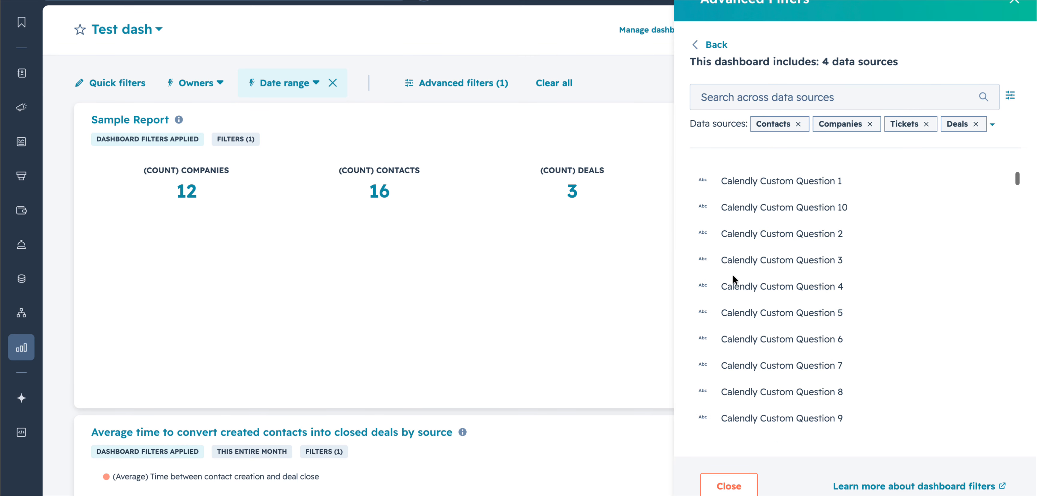
scroll(732, 278, "up", 5)
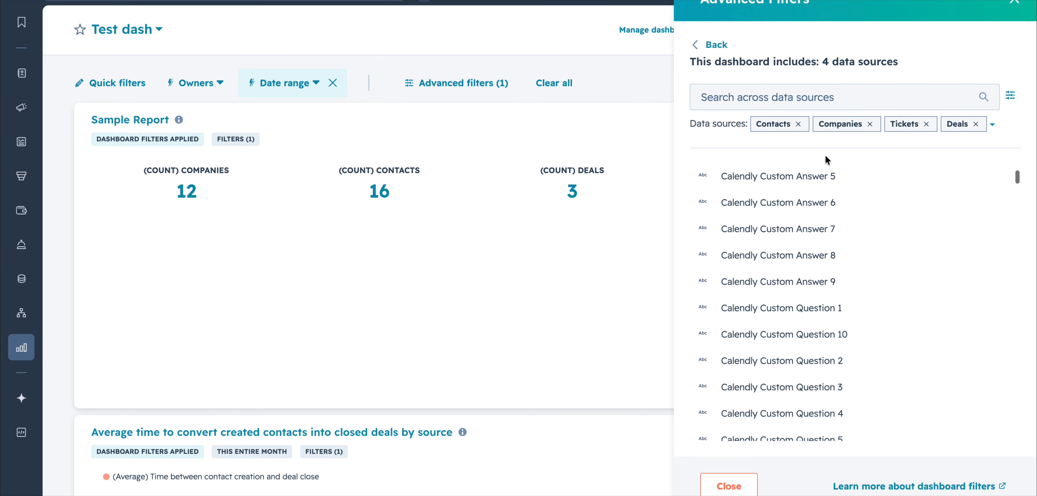
left_click(842, 129)
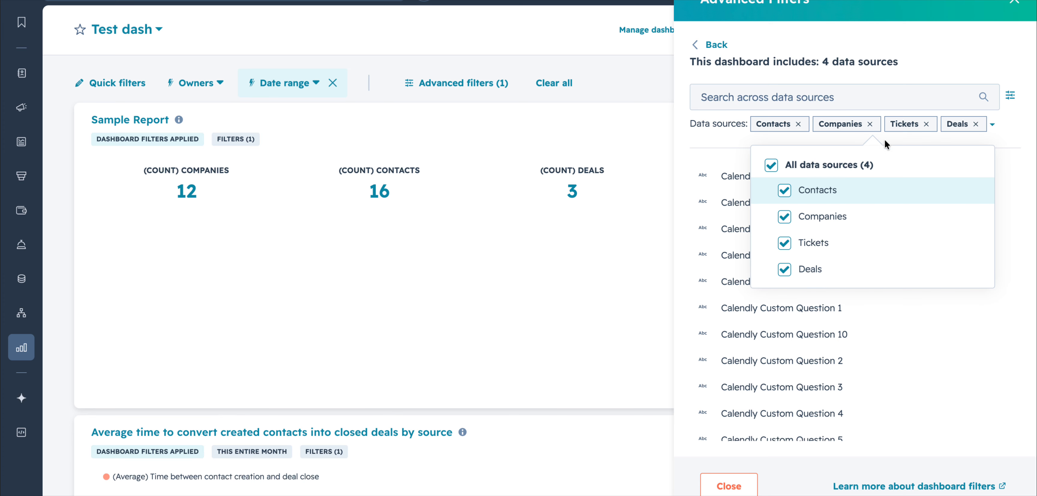
left_click(832, 98)
type("region")
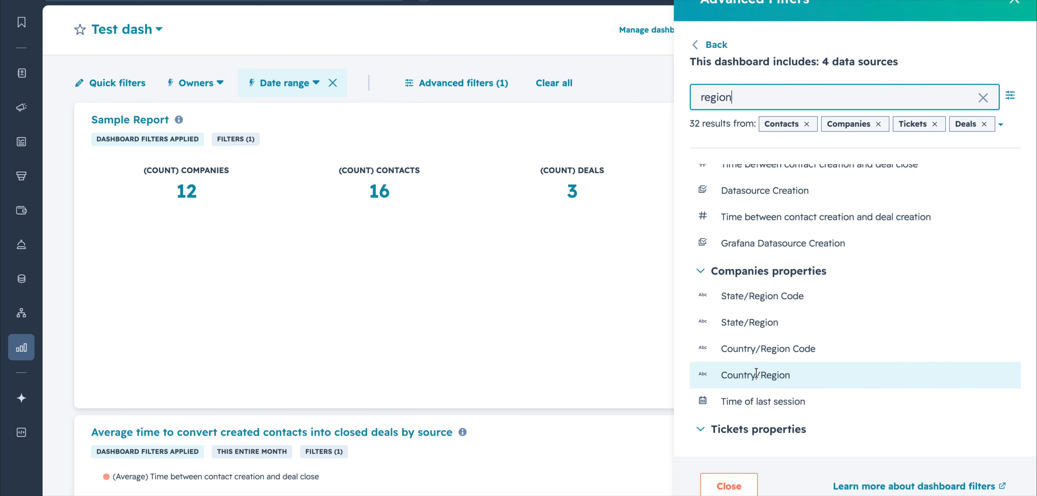
left_click(1014, 4)
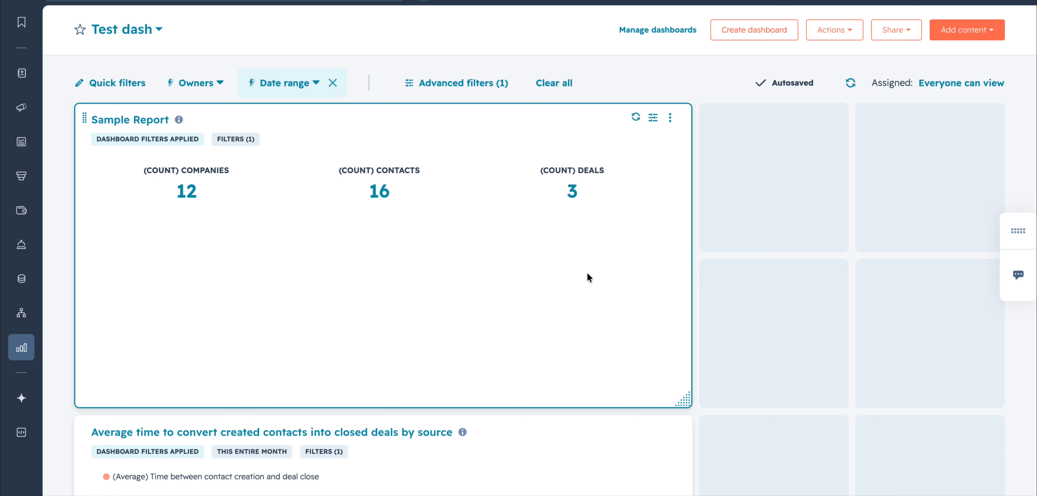
- Examine the dashboard's activity log of filter changes, layout edits and added reports, and close it
left_click(832, 30)
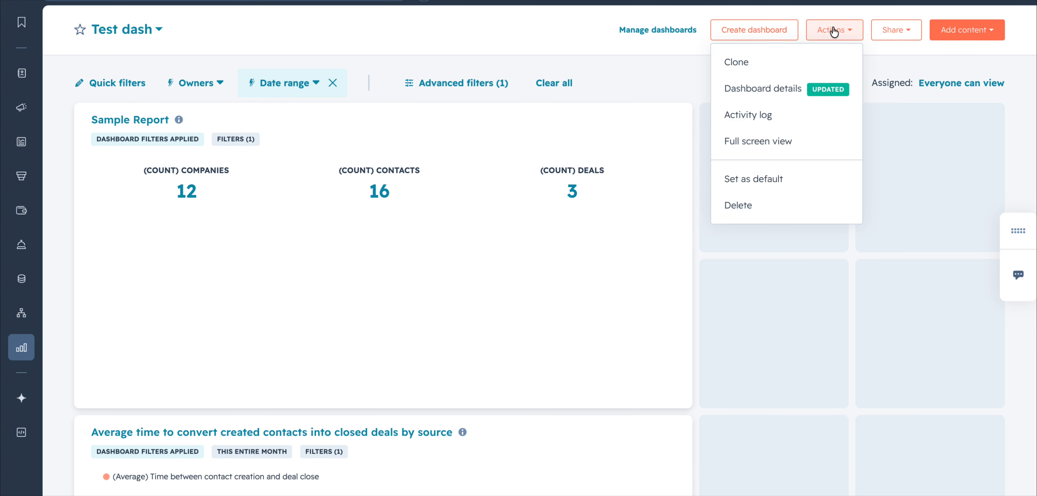
left_click(884, 33)
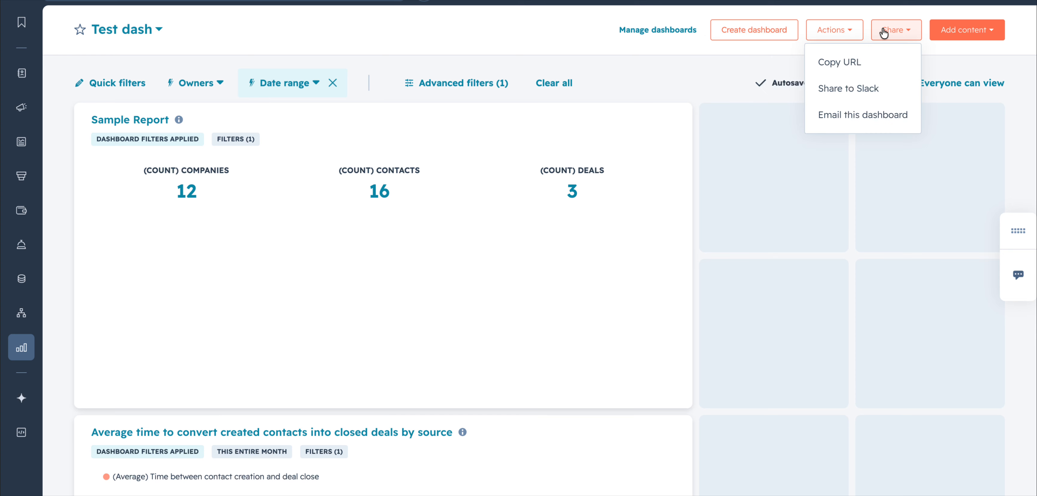
left_click(830, 36)
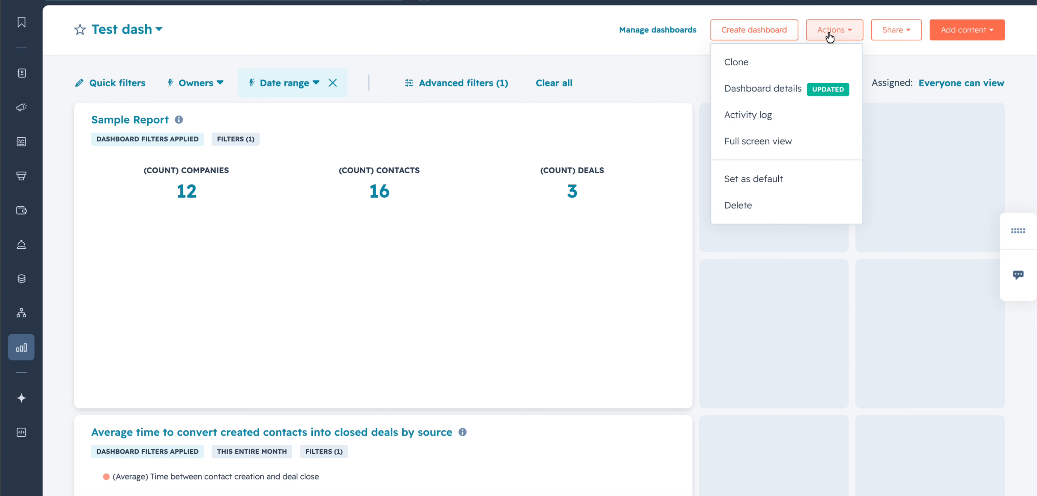
left_click(762, 117)
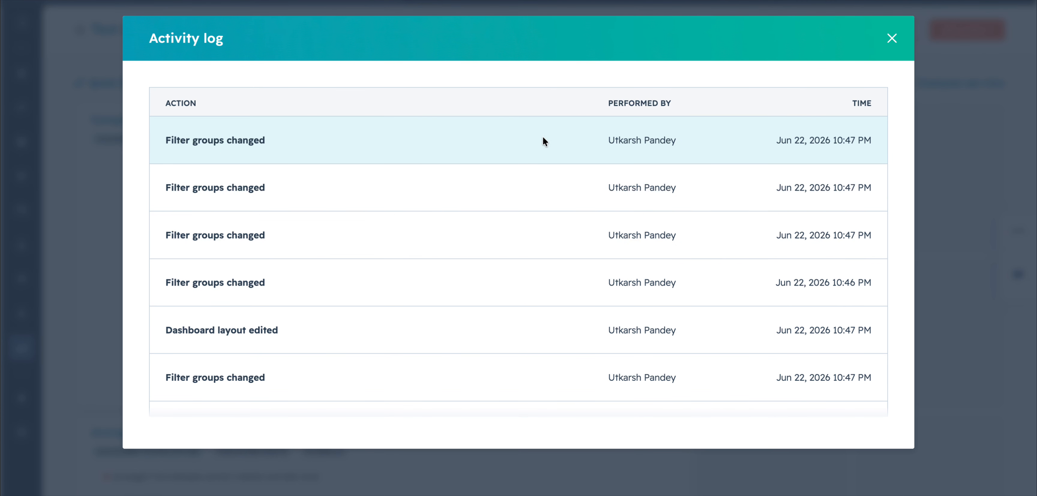
scroll(603, 292, "down", 2)
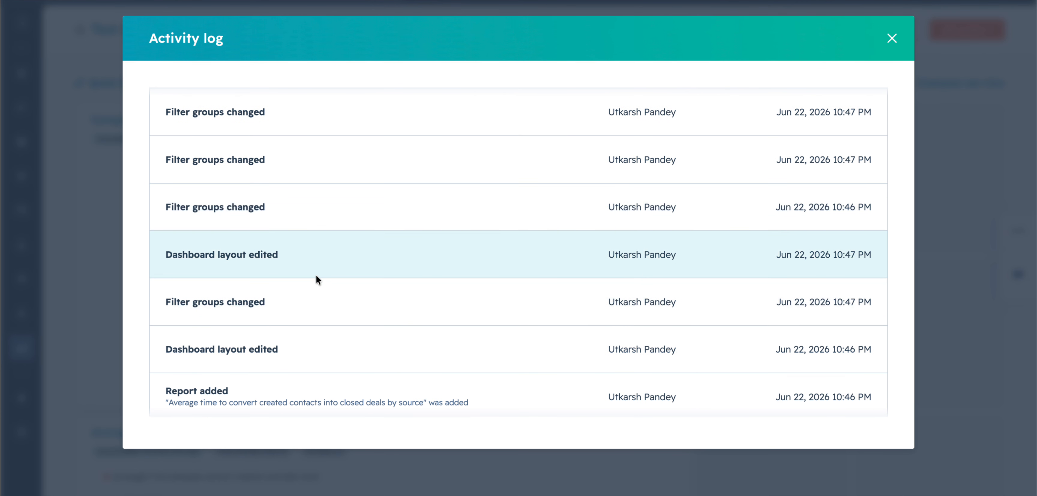
scroll(602, 368, "down", 1)
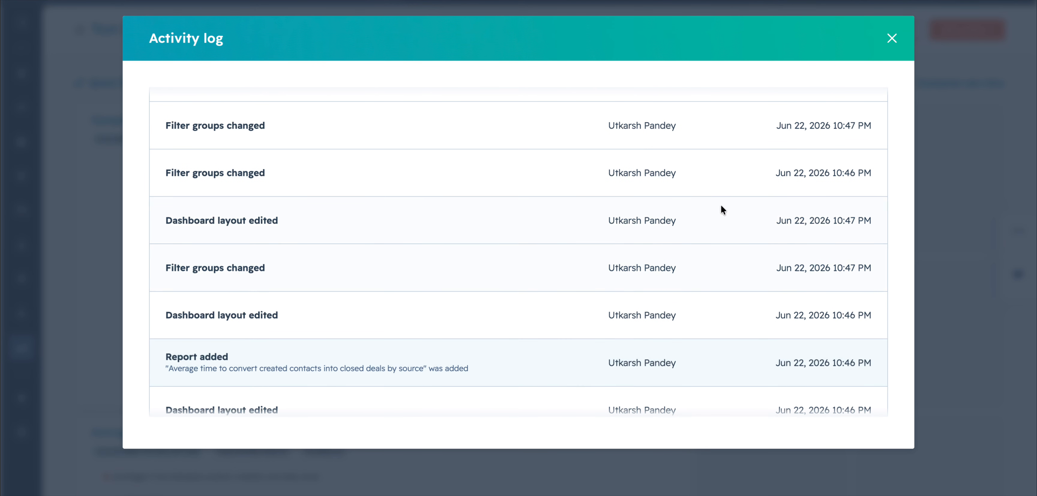
left_click(891, 38)
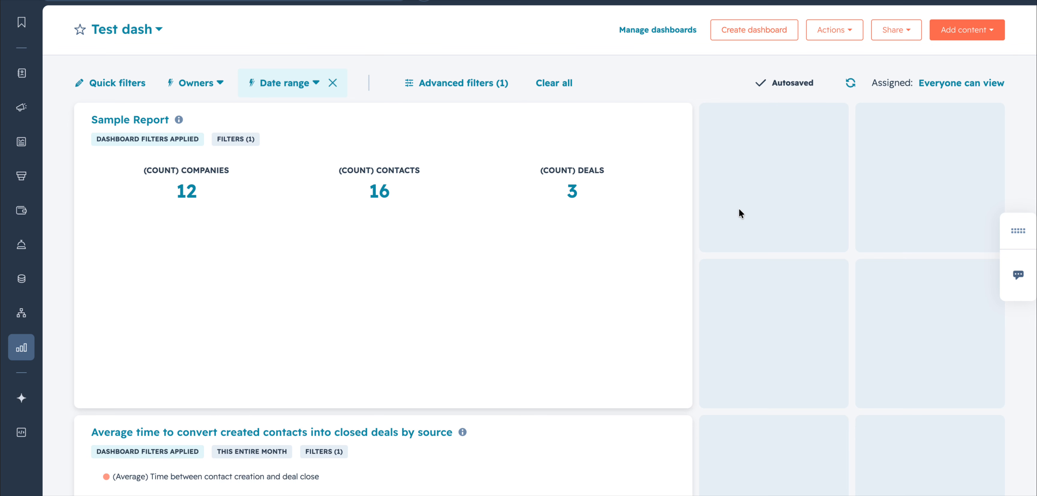
- Start an email of this dashboard, make it recurring and give it the nickname Test
left_click(896, 30)
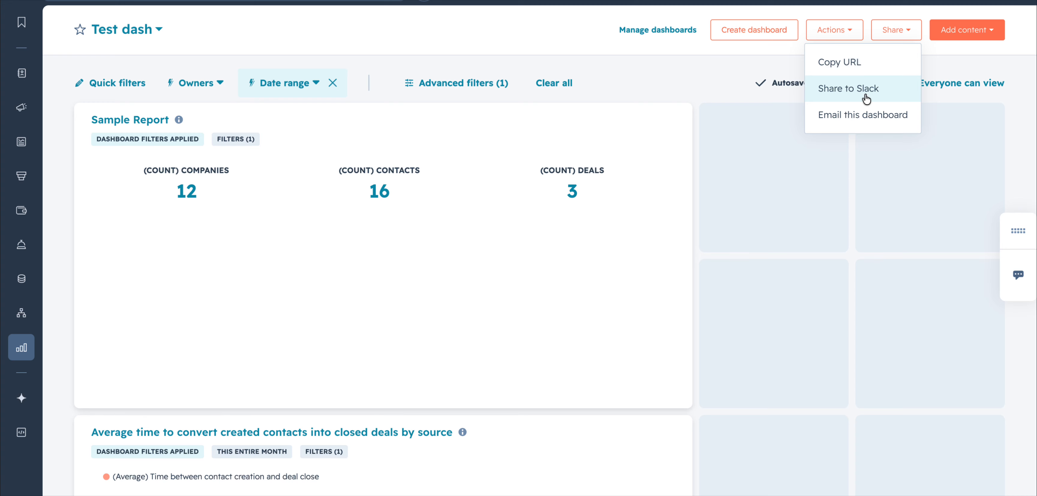
left_click(865, 115)
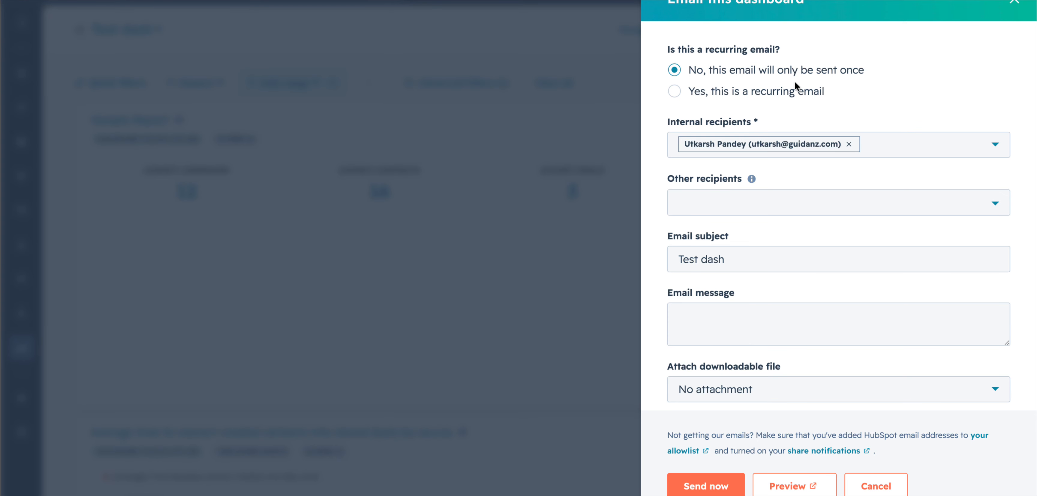
left_click(754, 95)
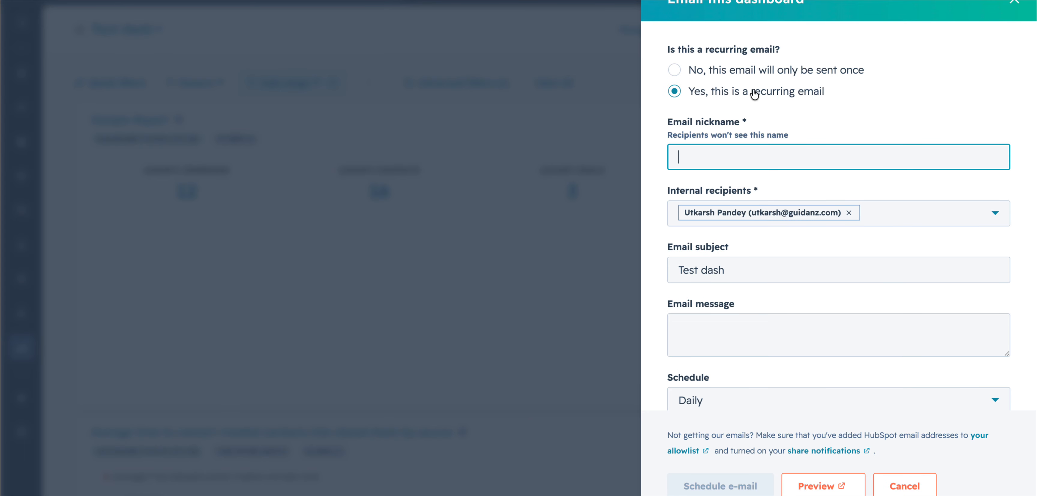
type("Test")
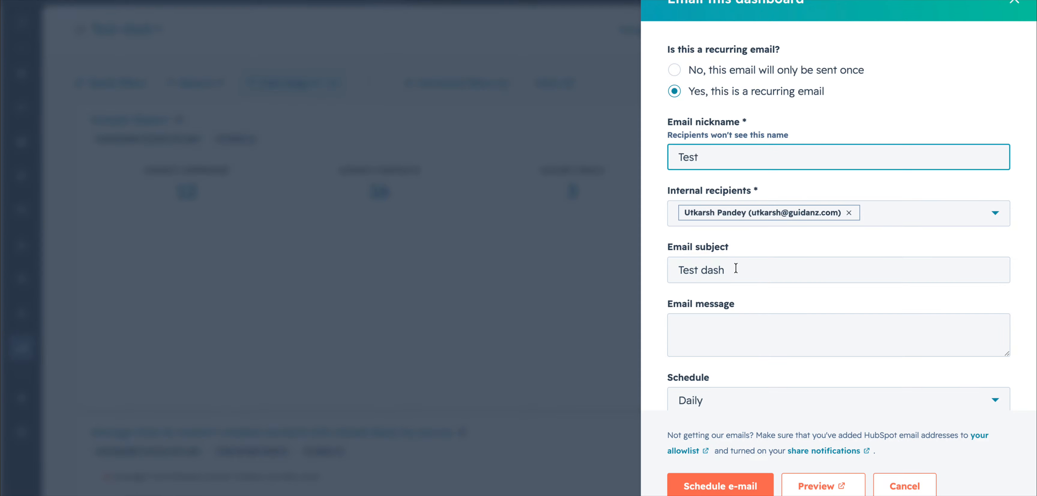
- Set the email's schedule to Weekly on Monday, Tuesday, Wednesday, Thursday and Friday
left_click(736, 322)
scroll(735, 321, "down", 3)
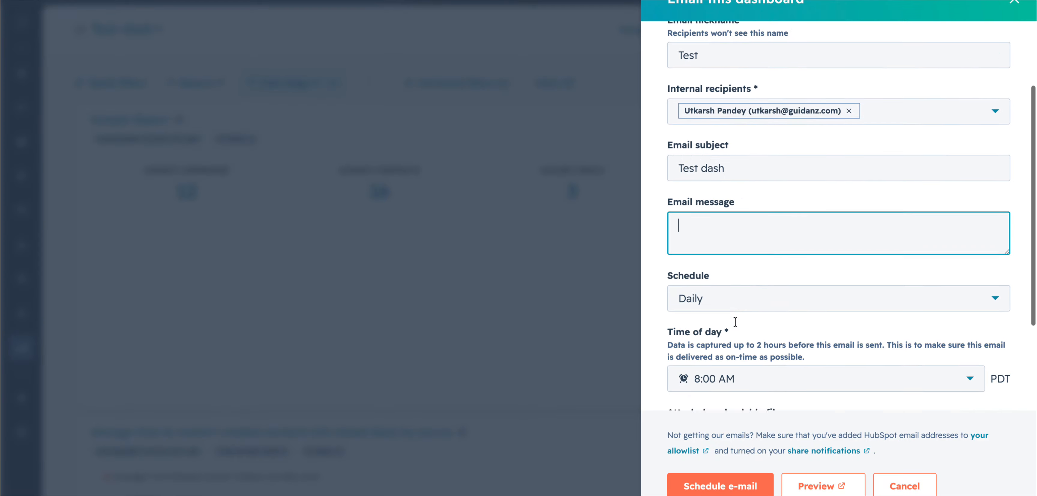
left_click(733, 277)
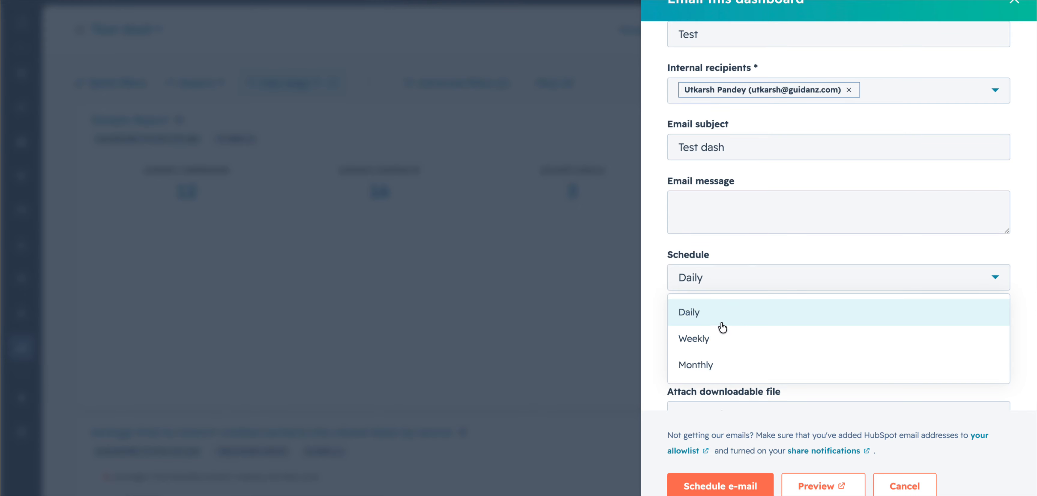
left_click(716, 340)
left_click(715, 339)
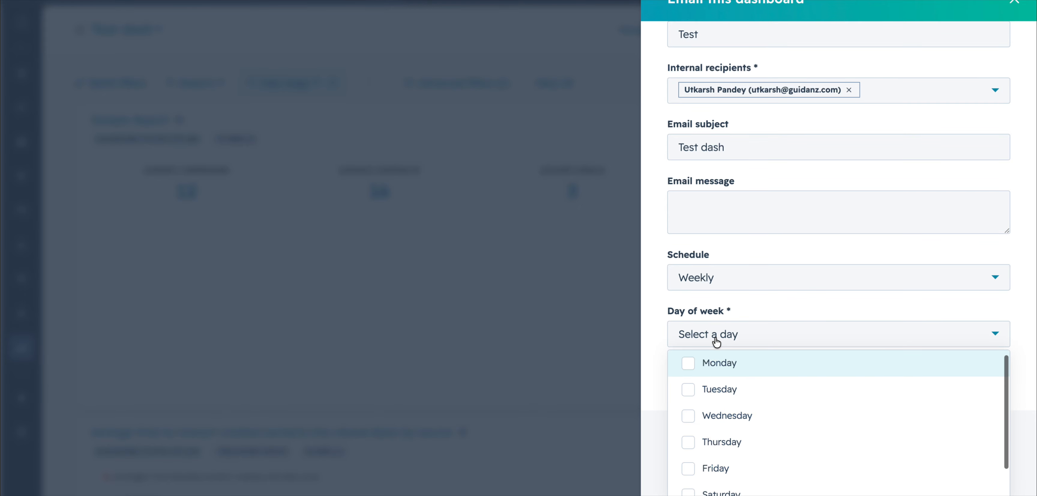
left_click(710, 363)
left_click(776, 307)
scroll(773, 303, "down", 3)
left_click(786, 241)
left_click(720, 293)
left_click(720, 319)
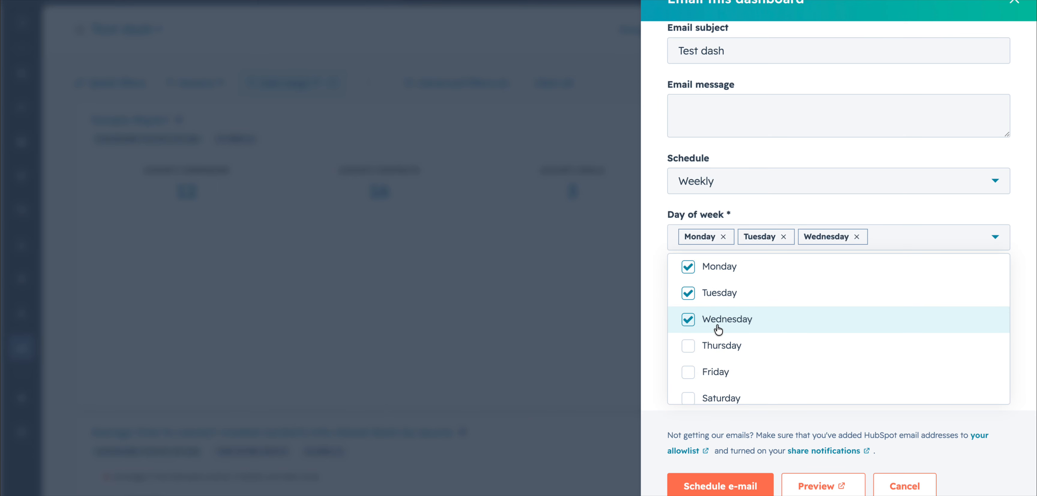
left_click(720, 345)
left_click(719, 370)
scroll(805, 364, "down", 1)
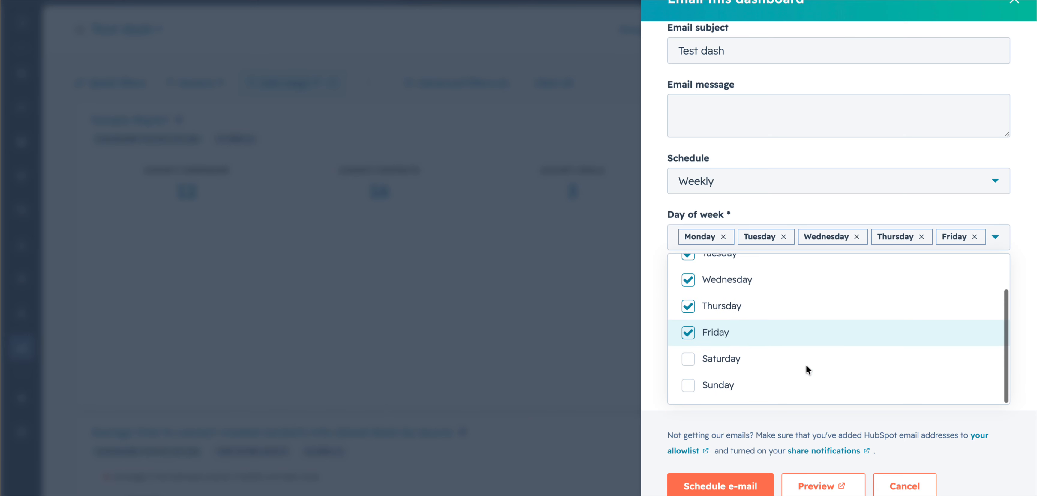
left_click(865, 208)
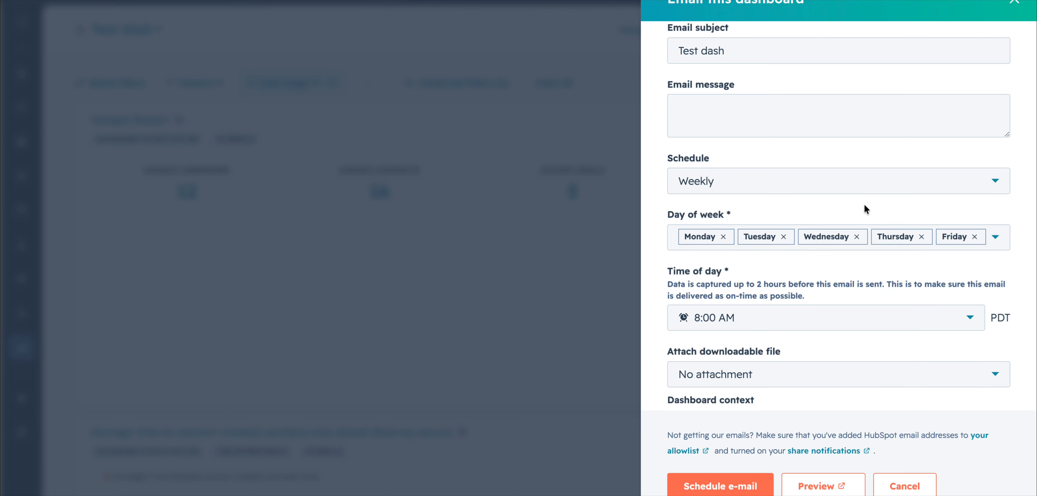
- Set the recurring email's time of day to 9:00 AM
left_click(817, 319)
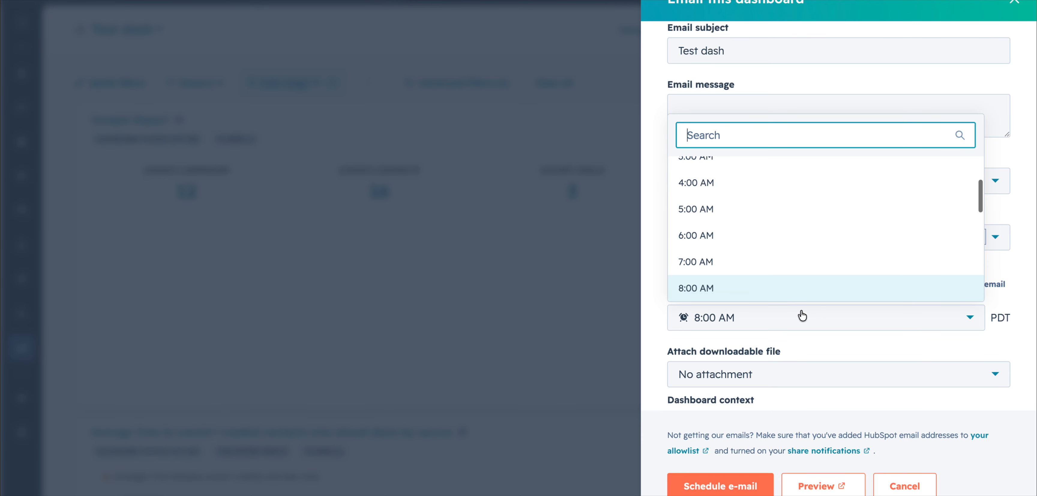
scroll(757, 289, "down", 1)
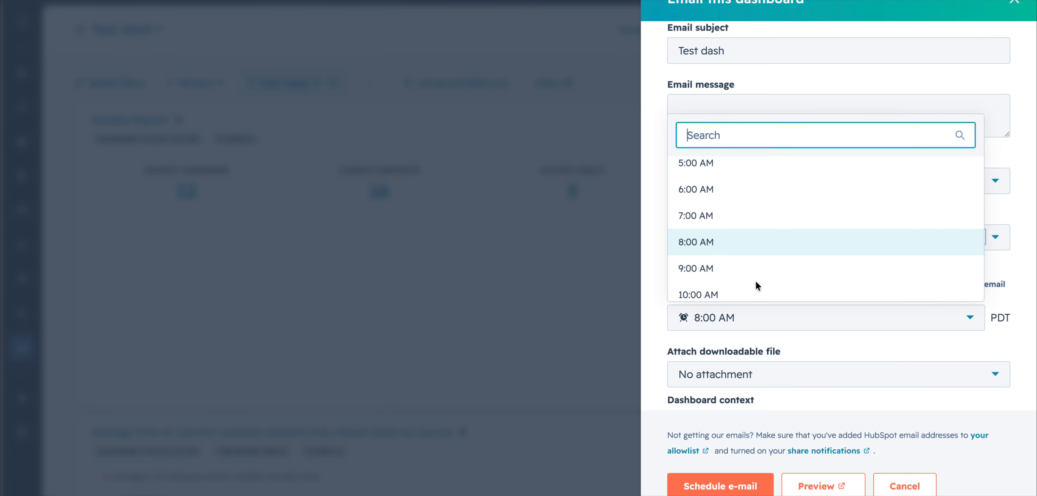
left_click(712, 269)
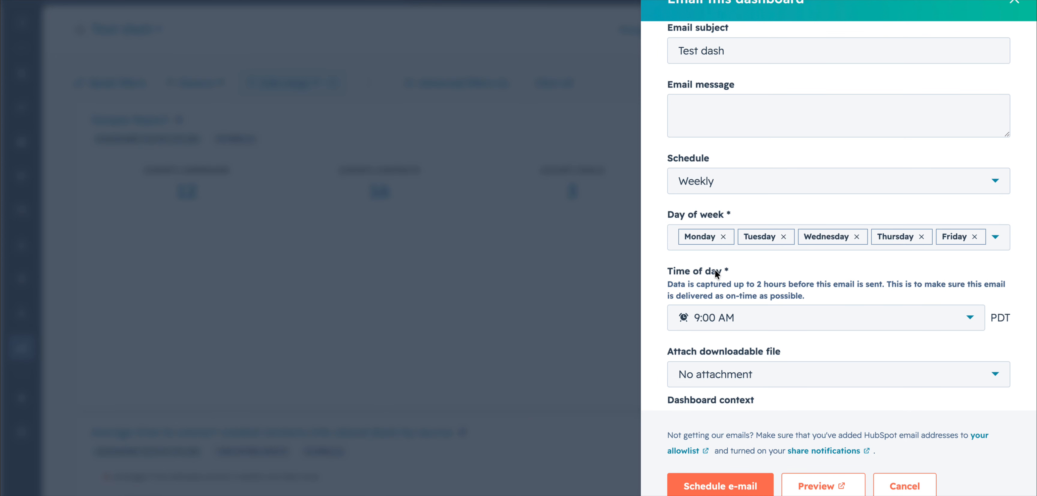
- Attach the dashboard to the email as a PDF and review the other export formats without changing the choice
left_click(779, 349)
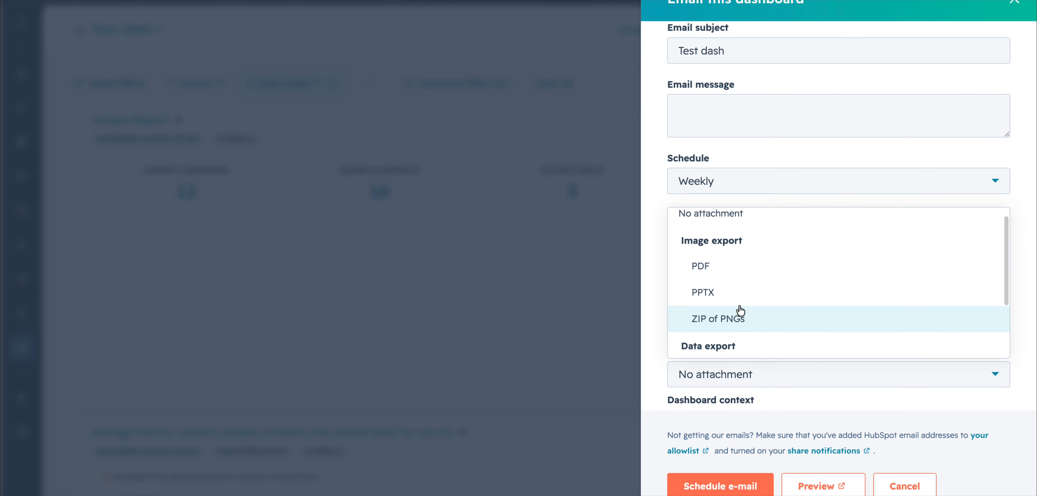
left_click(714, 270)
scroll(776, 364, "down", 1)
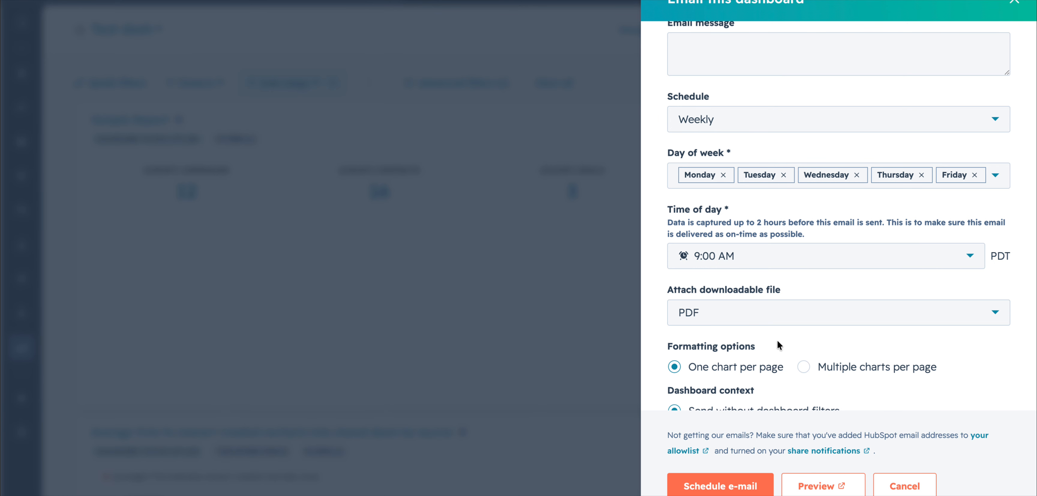
left_click(771, 322)
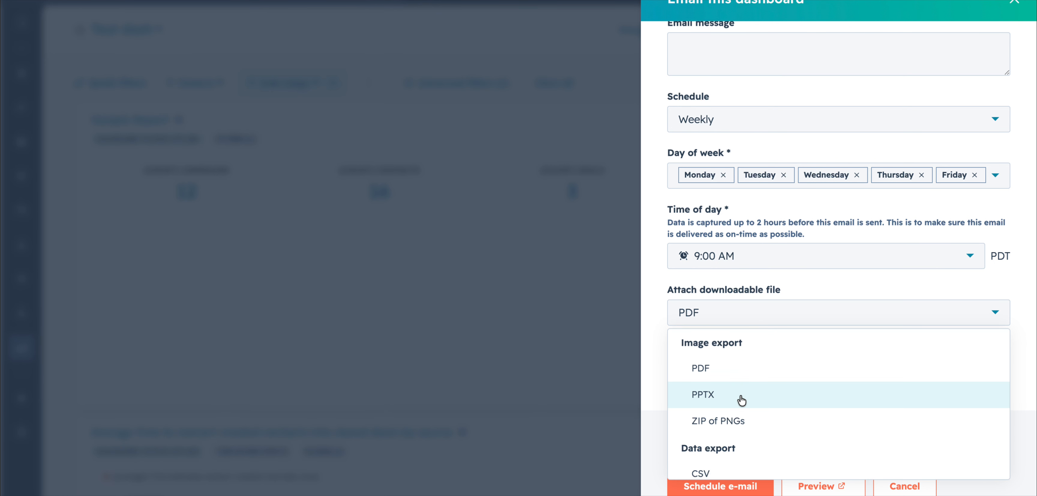
scroll(742, 397, "down", 1)
left_click(996, 284)
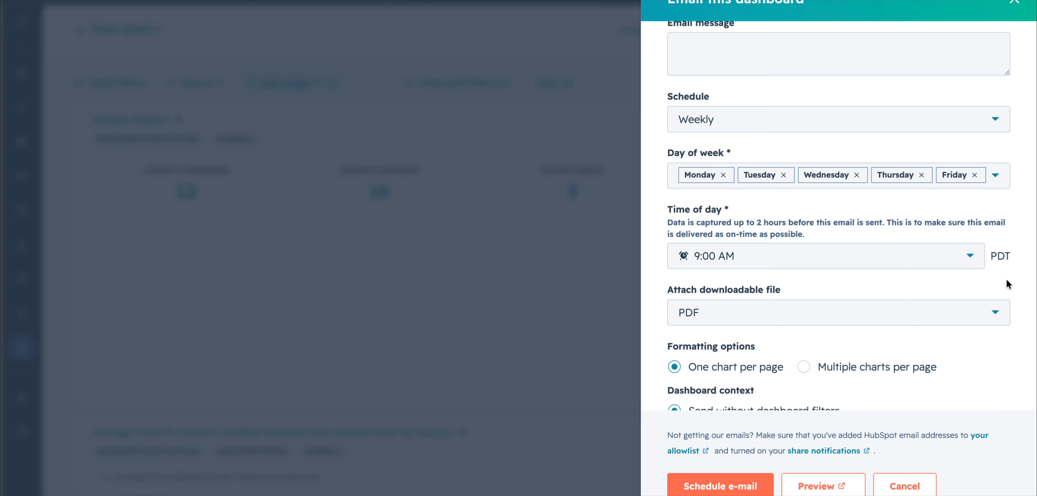
- Try the option to send with current dashboard filters, and set the dashboard context back to Send without dashboard filters
scroll(910, 322, "down", 2)
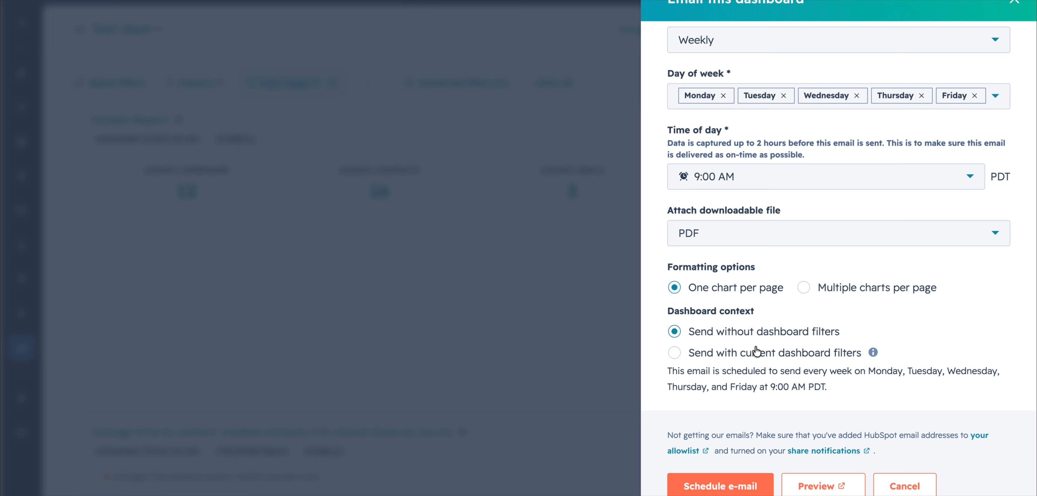
left_click(750, 356)
left_click(751, 334)
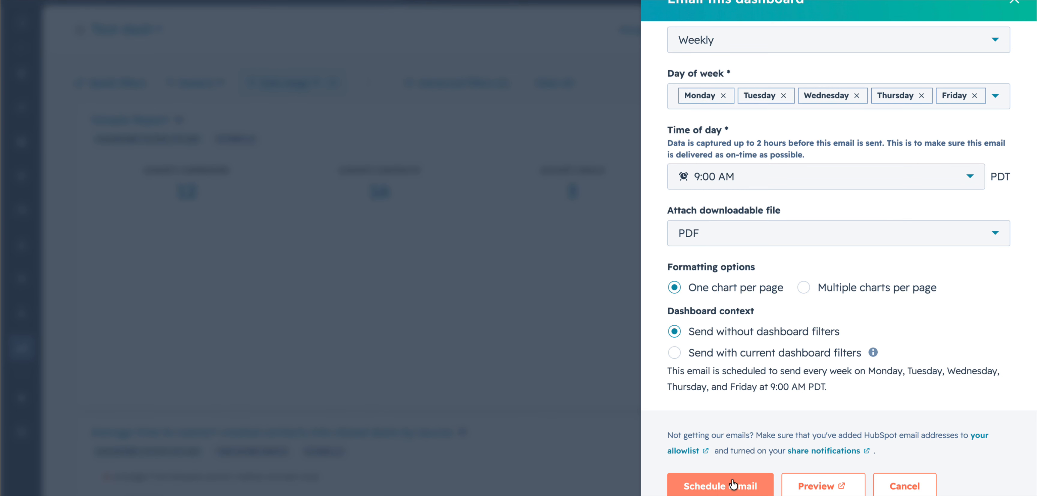
- Preview the dashboard email, look through both reports in it, and close the email form without scheduling
left_click(806, 480)
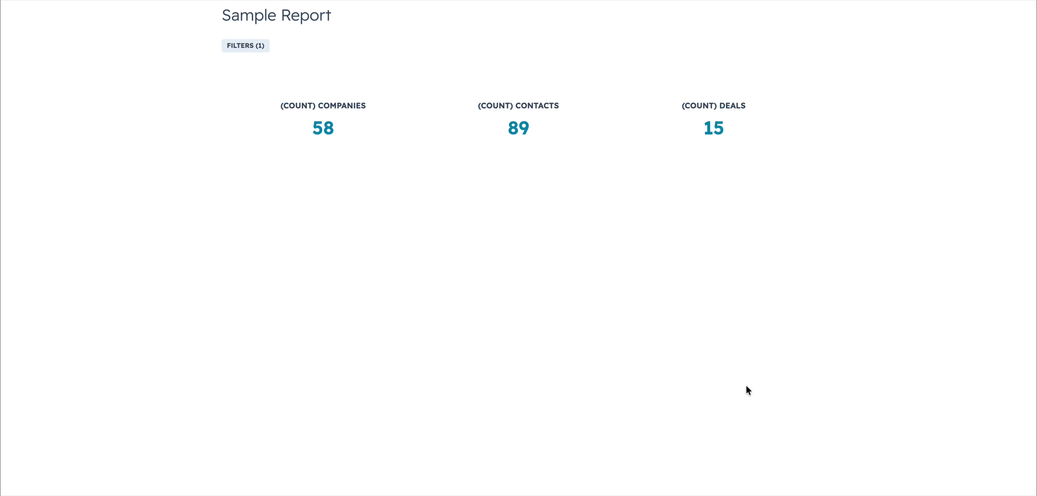
scroll(746, 386, "down", 10)
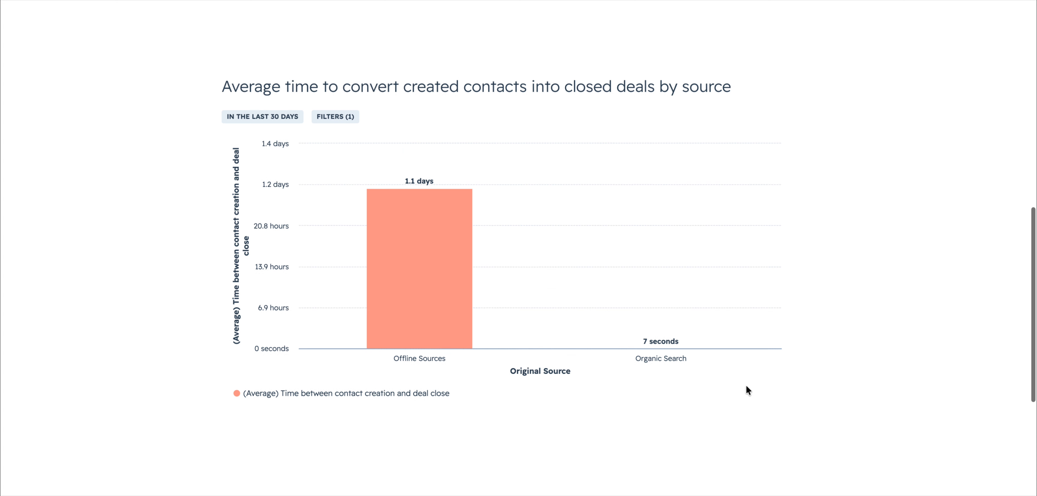
scroll(746, 390, "down", 5)
scroll(746, 390, "up", 15)
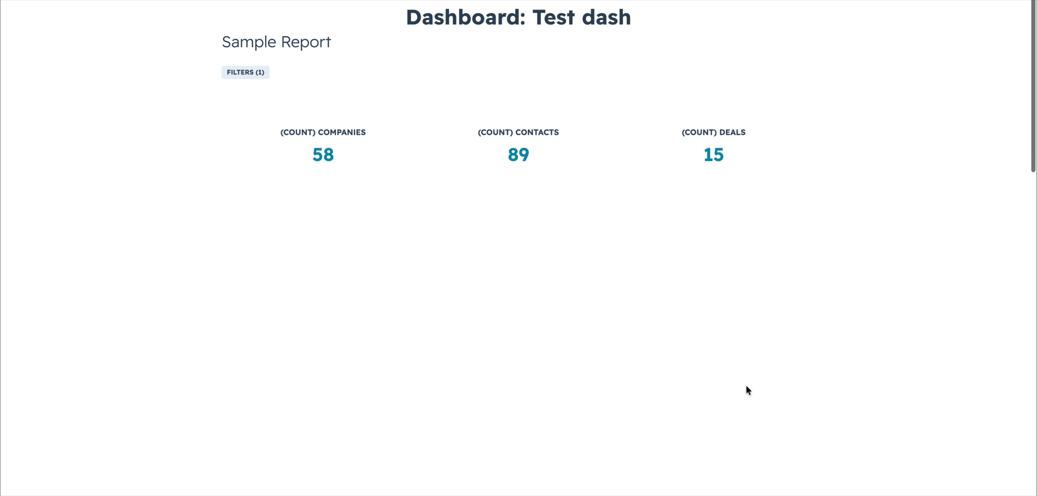
scroll(745, 387, "down", 1)
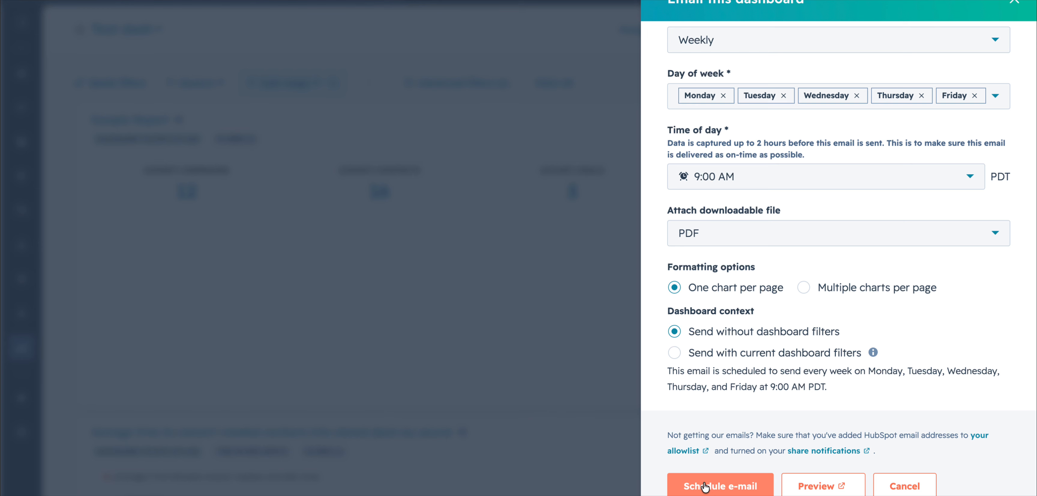
left_click(1011, 5)
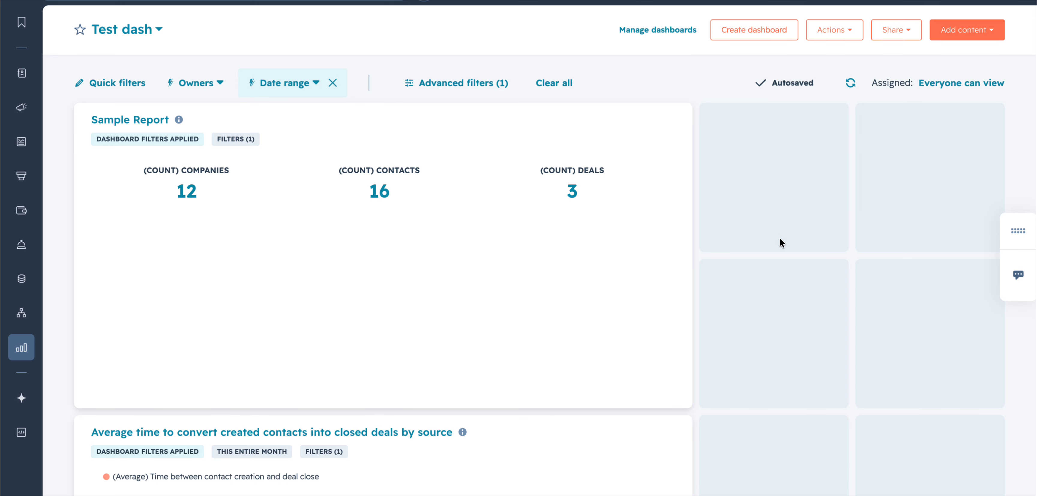